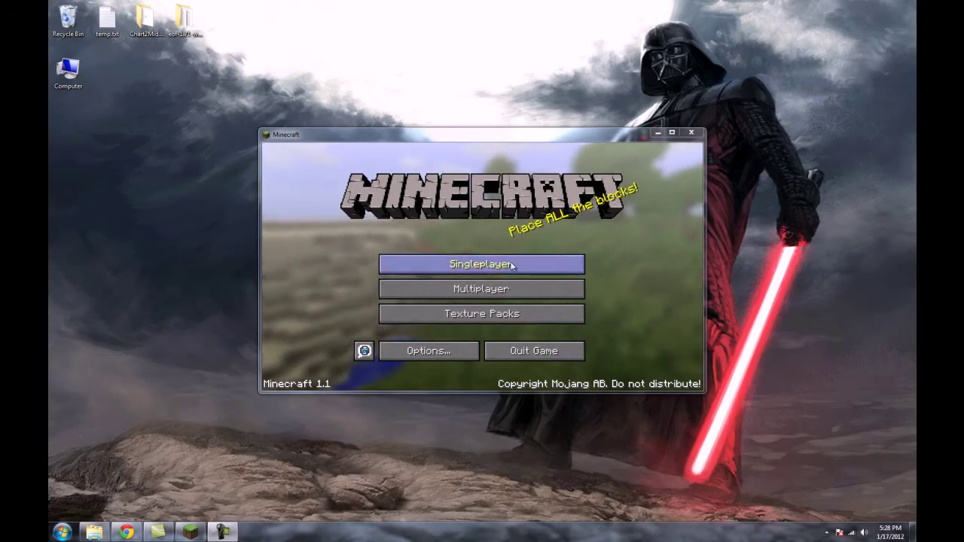
Step: Load the New World singleplayer save and switch to third-person view with F5
click(459, 263)
click(458, 241)
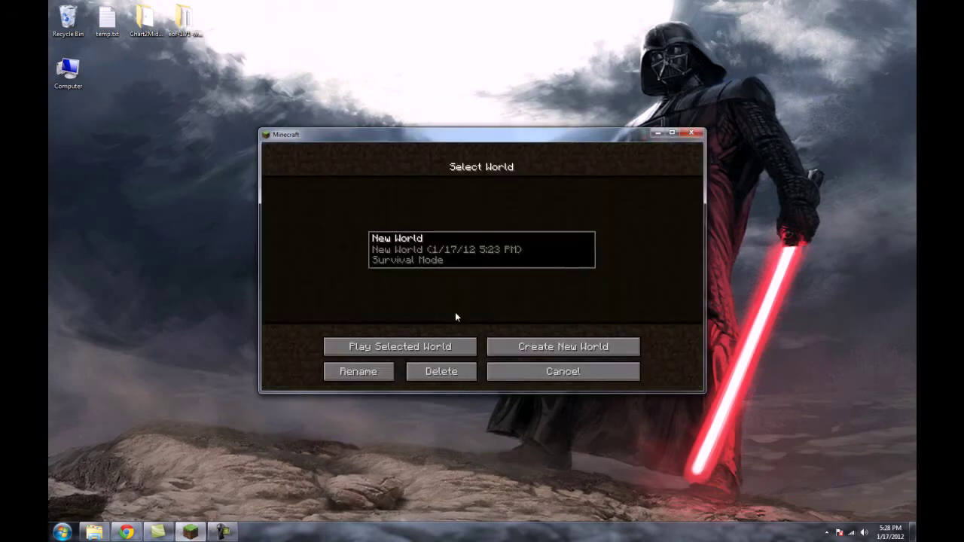
click(410, 347)
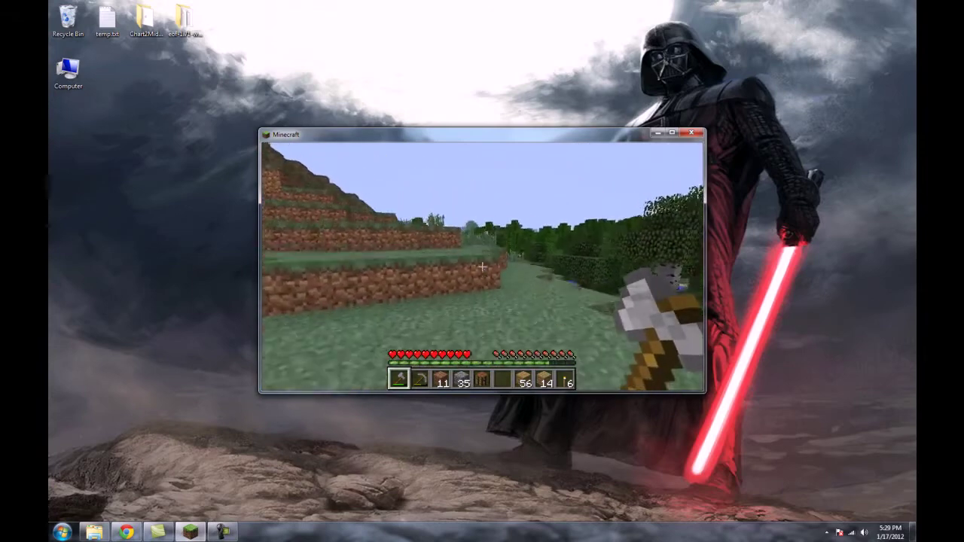
key(F5)
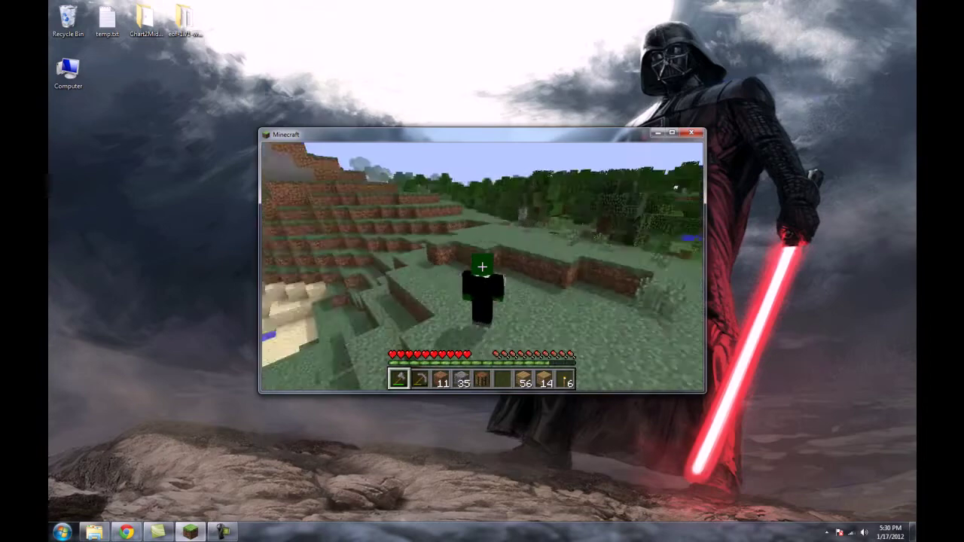
Step: Save and quit to the title screen, then quit Minecraft
key(Escape)
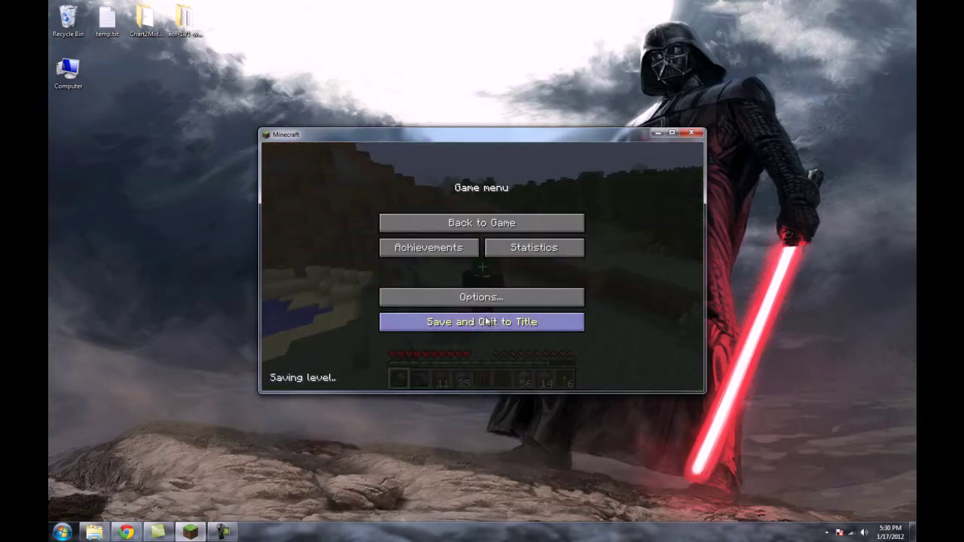
click(485, 321)
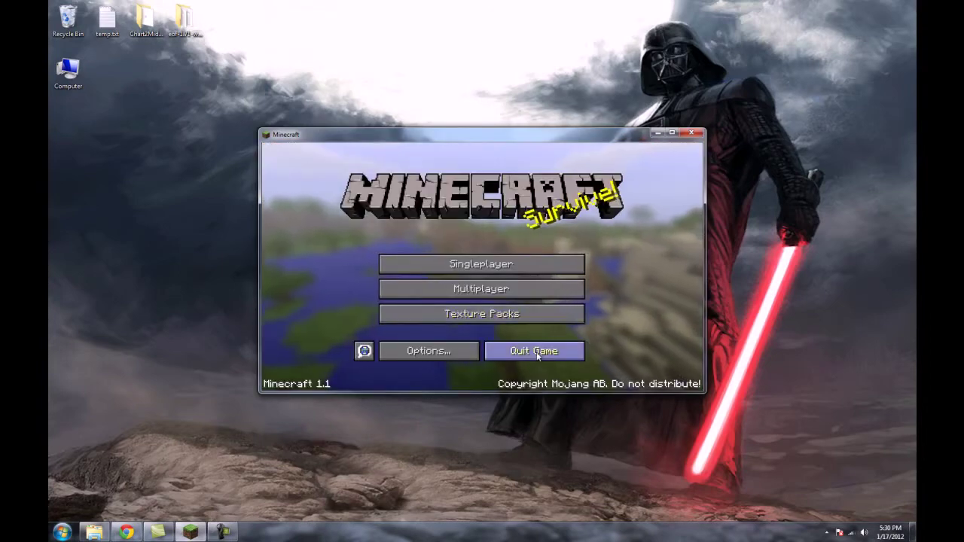
click(537, 352)
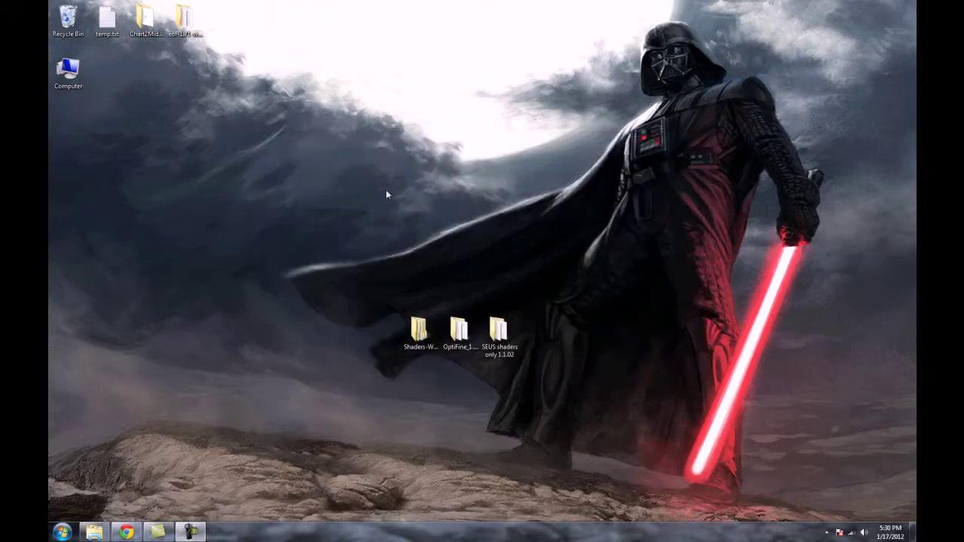
Step: Arrange the OptiFine, Shaders-Windows and SEUS shaders only 1.1.02 desktop folders side by side
click(416, 325)
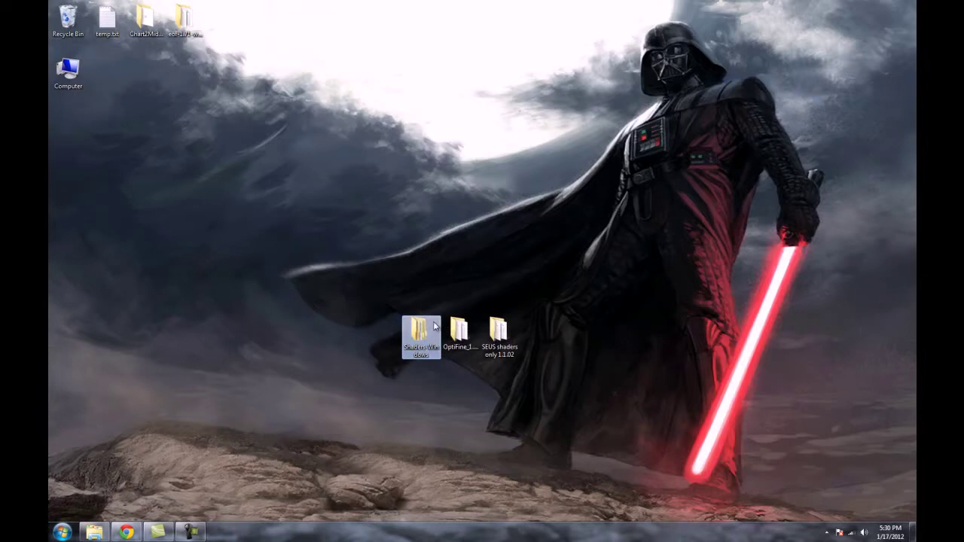
drag(466, 324, 460, 352)
drag(378, 332, 417, 324)
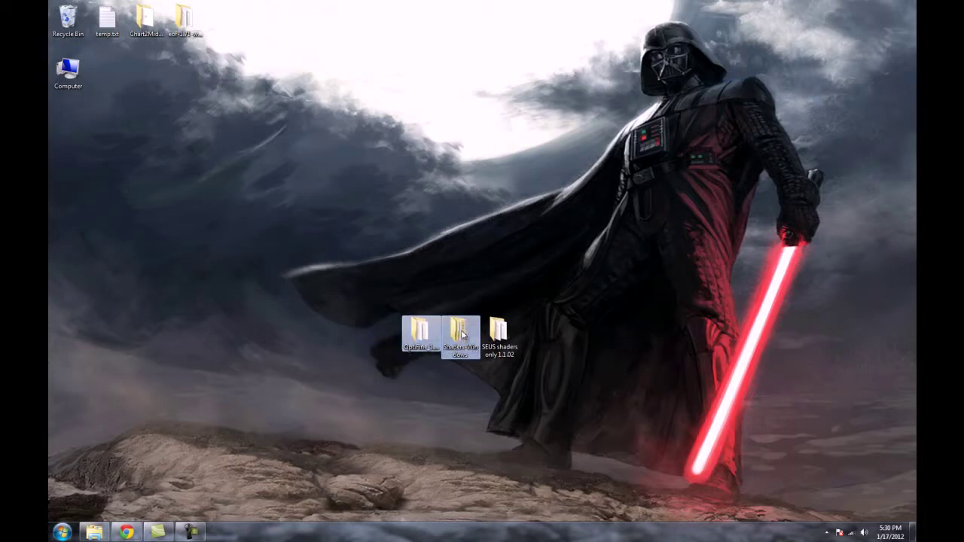
click(418, 330)
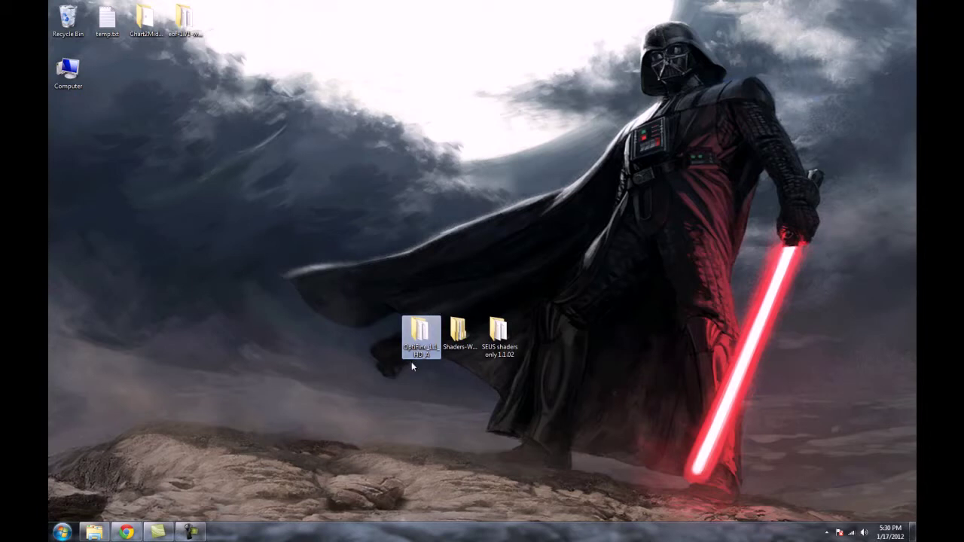
click(510, 335)
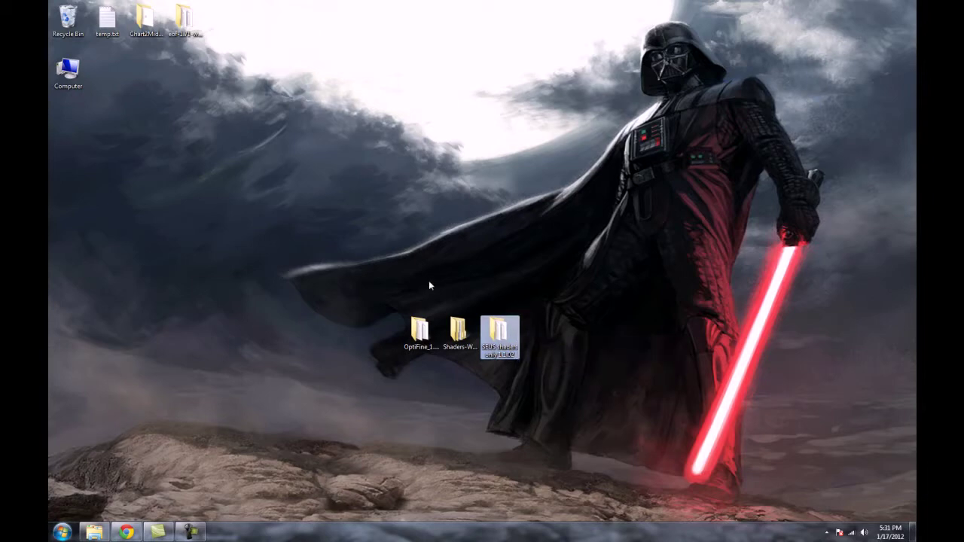
mouse_move(379, 290)
mouse_down()
mouse_move(565, 369)
mouse_move(387, 293)
mouse_up()
Step: Dismiss the slow-performance notification and start the Minecraft Launcher
click(823, 503)
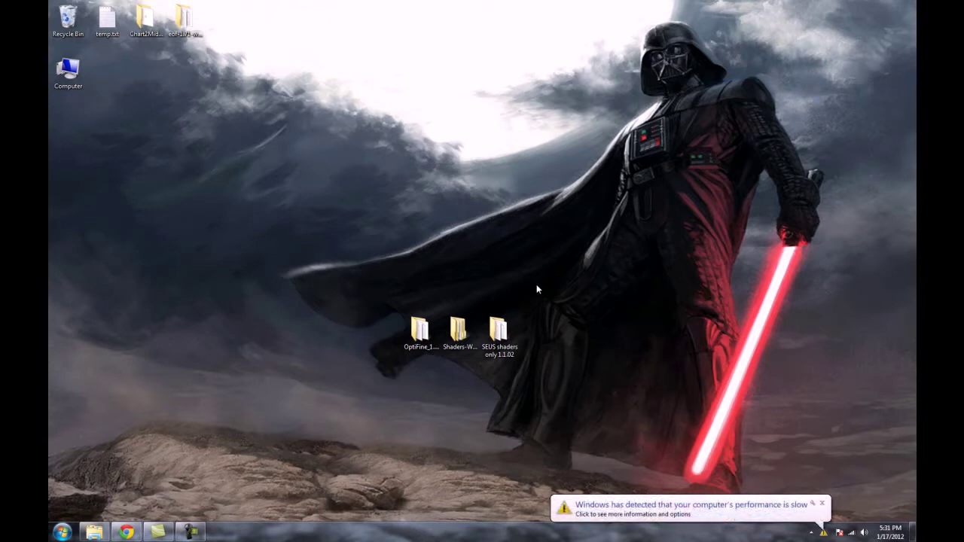
click(823, 504)
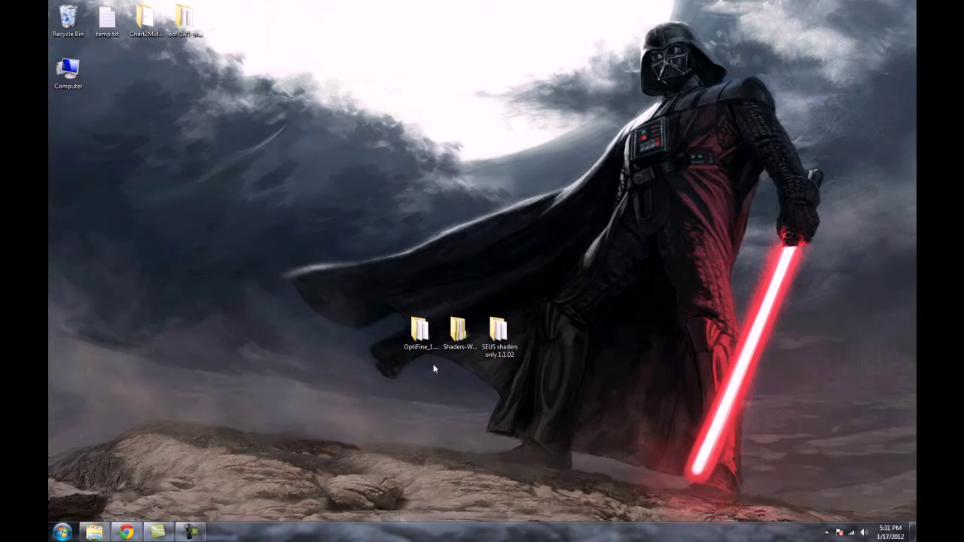
mouse_move(421, 512)
click(572, 503)
Step: Force a fresh Minecraft update from launcher Options, log in, then close the updated game
click(678, 353)
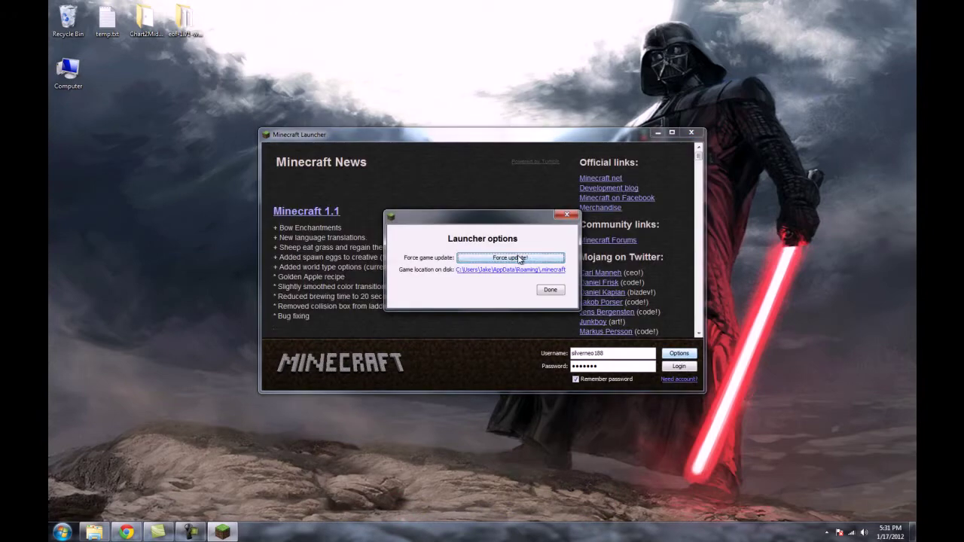
click(518, 259)
click(551, 289)
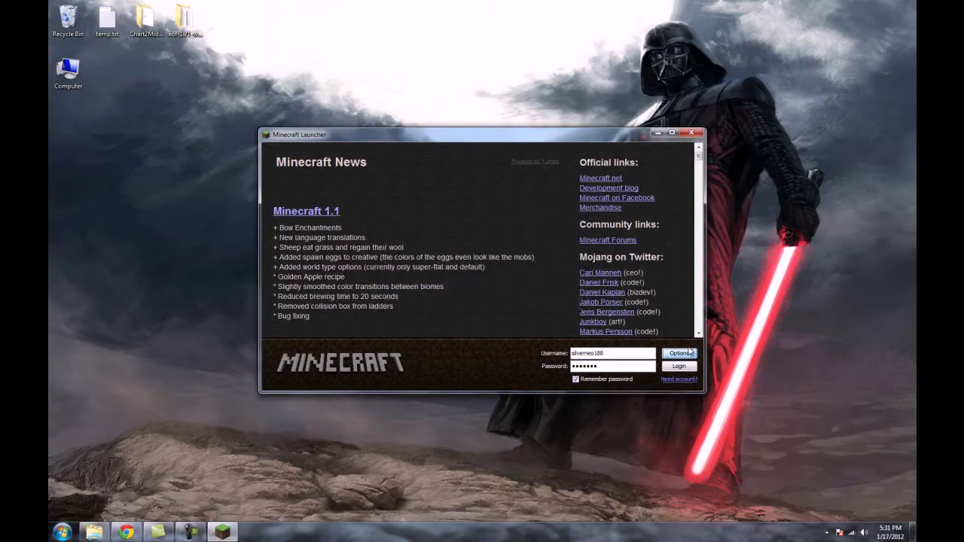
click(679, 367)
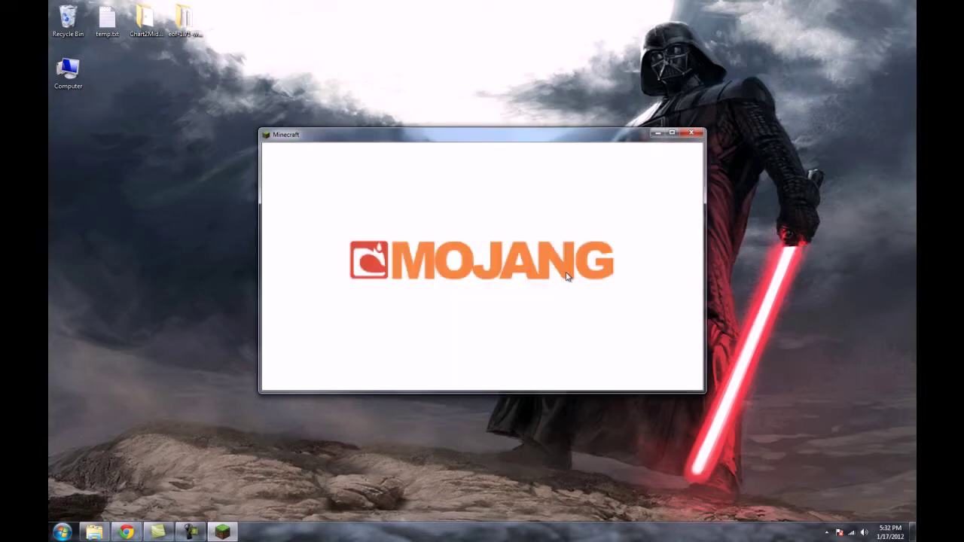
click(696, 132)
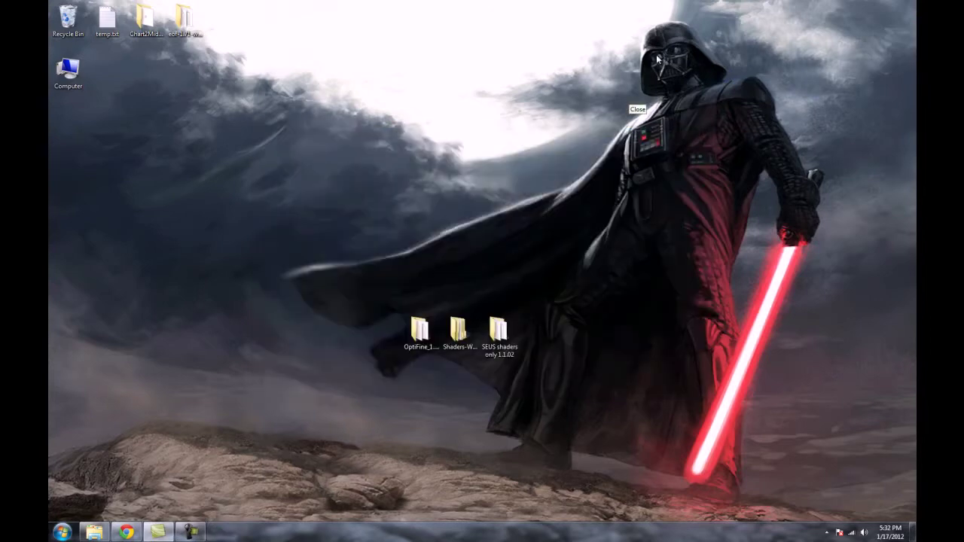
Step: Reach .minecraft\bin through Run with %appdata and bring up minecraft.jar's context menu
click(63, 533)
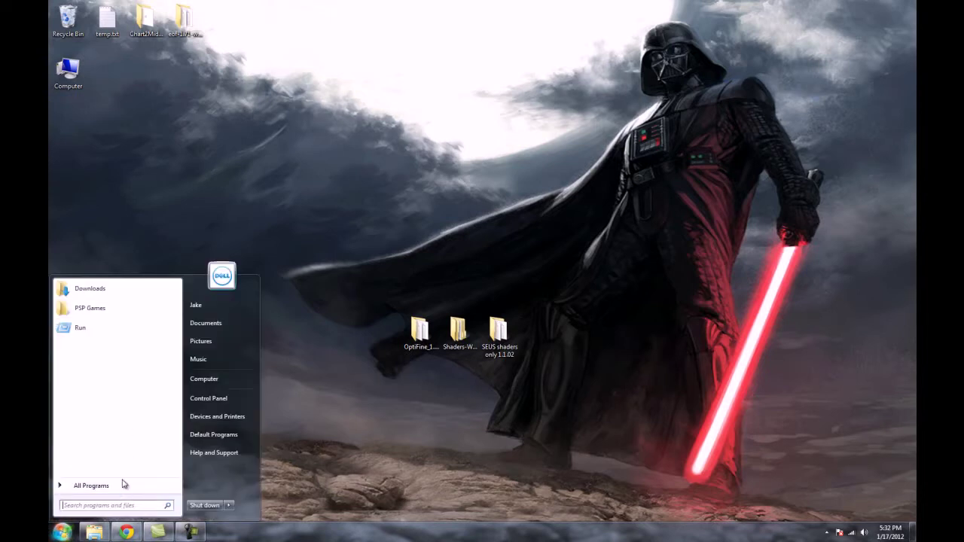
text(run)
key(Return)
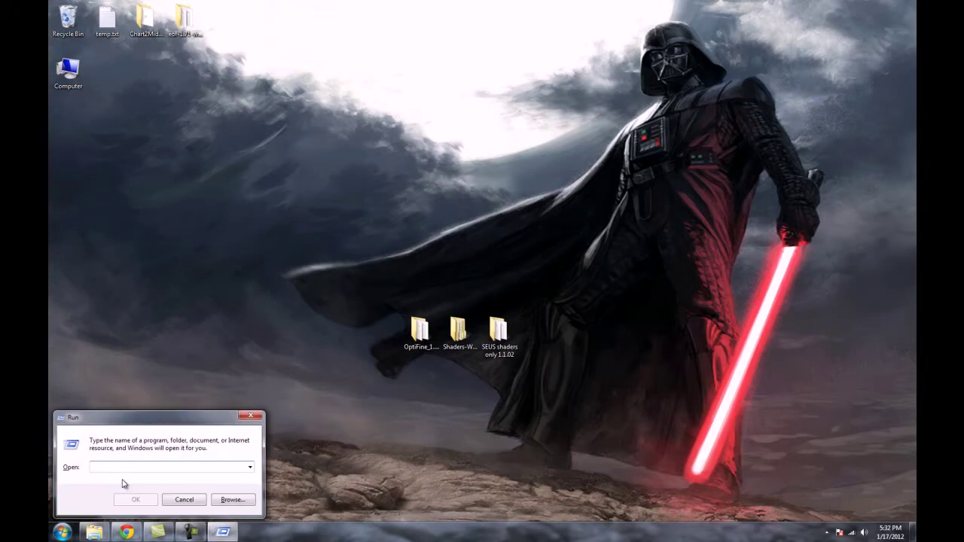
text(%appdata%)
key(Return)
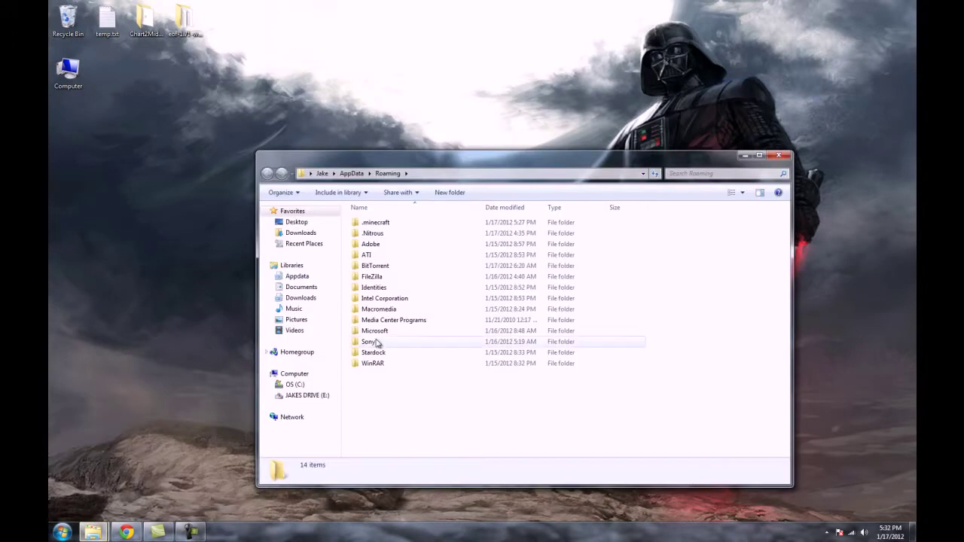
double_click(399, 223)
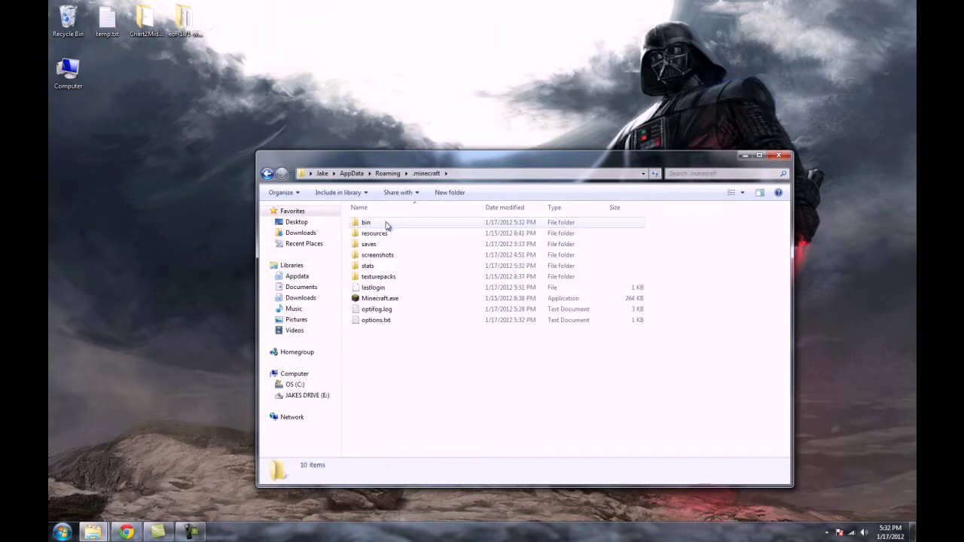
double_click(366, 222)
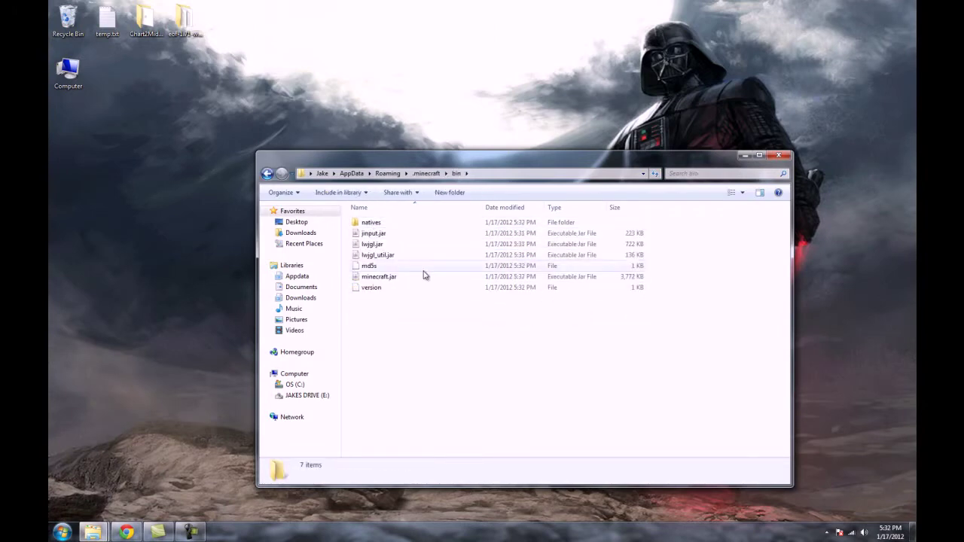
right_click(393, 278)
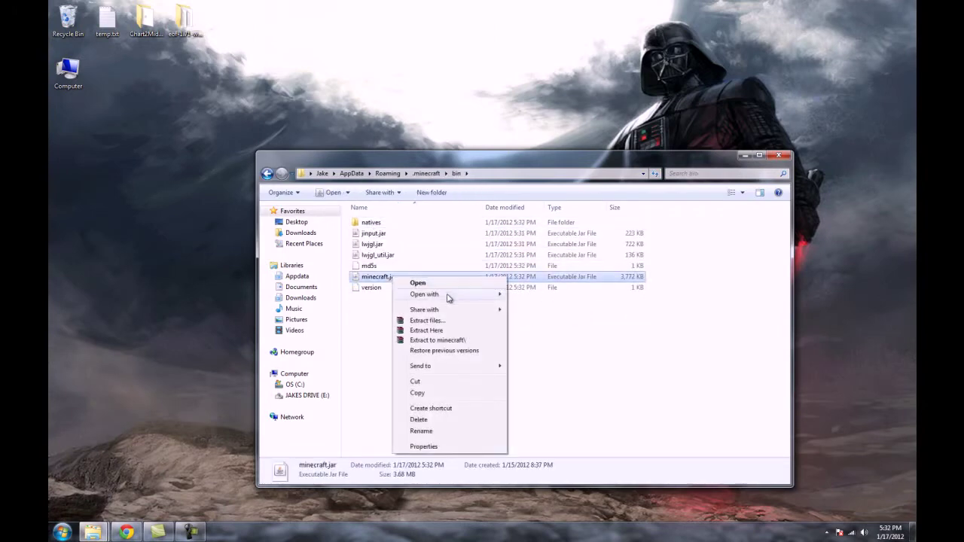
Step: Open minecraft.jar in WinRAR and delete its META-INF folder
mouse_move(450, 296)
click(595, 309)
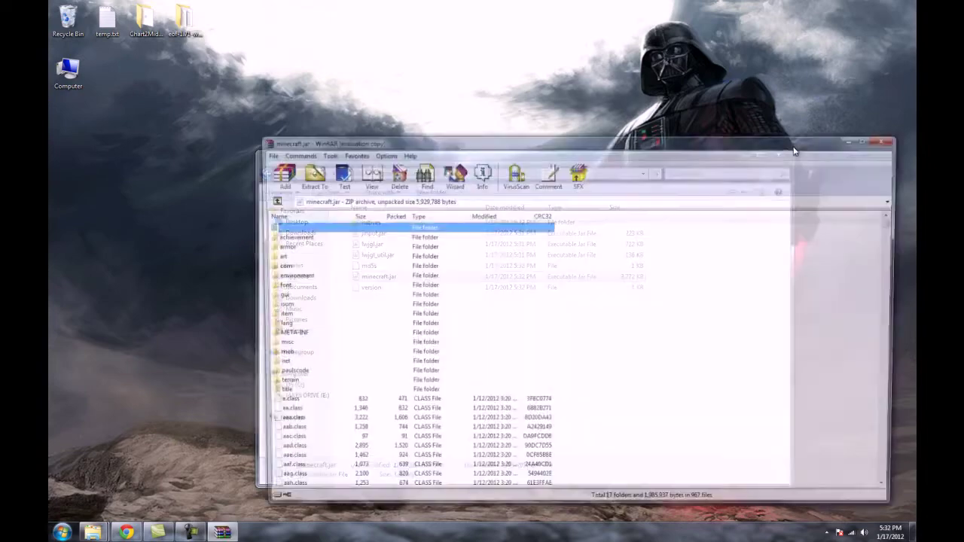
drag(787, 151, 280, 219)
drag(542, 238, 774, 74)
drag(312, 219, 666, 64)
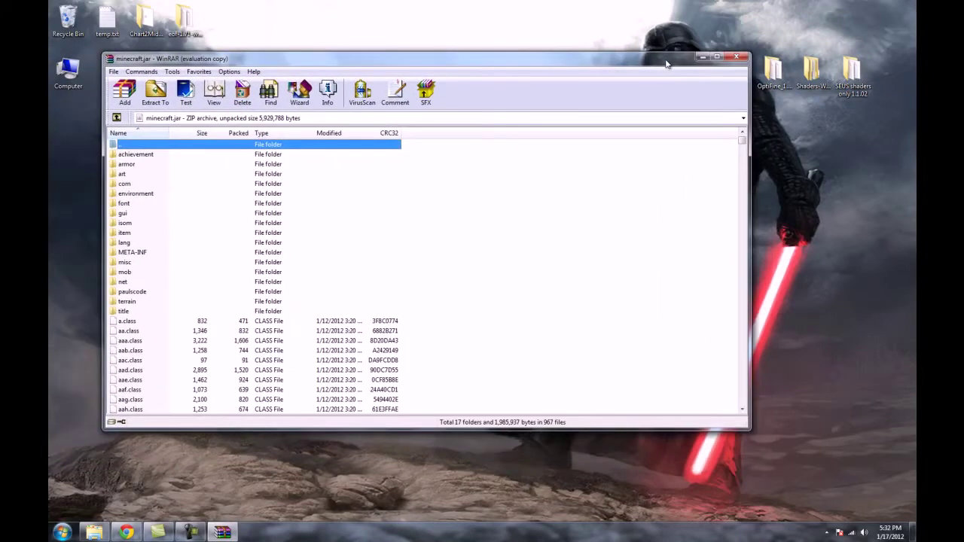
click(143, 256)
key(Delete)
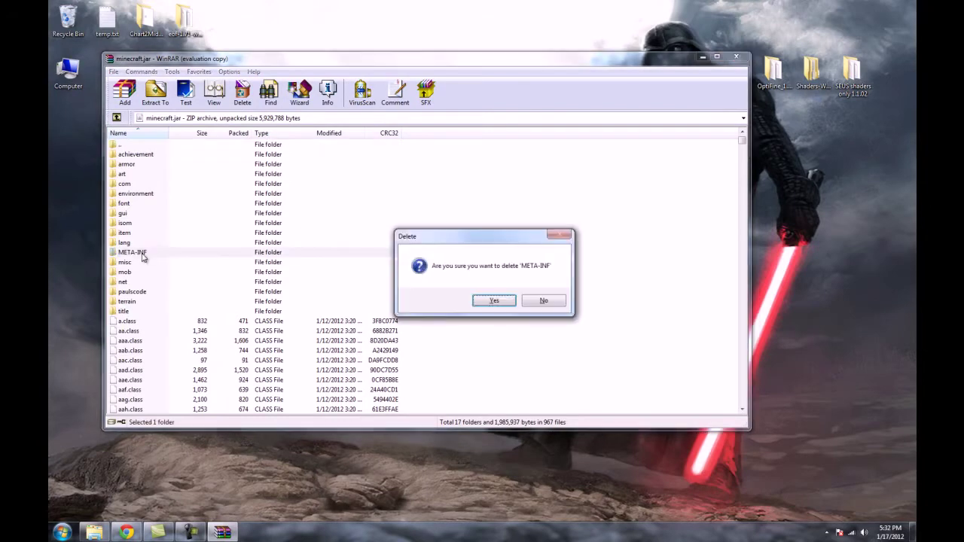
key(Return)
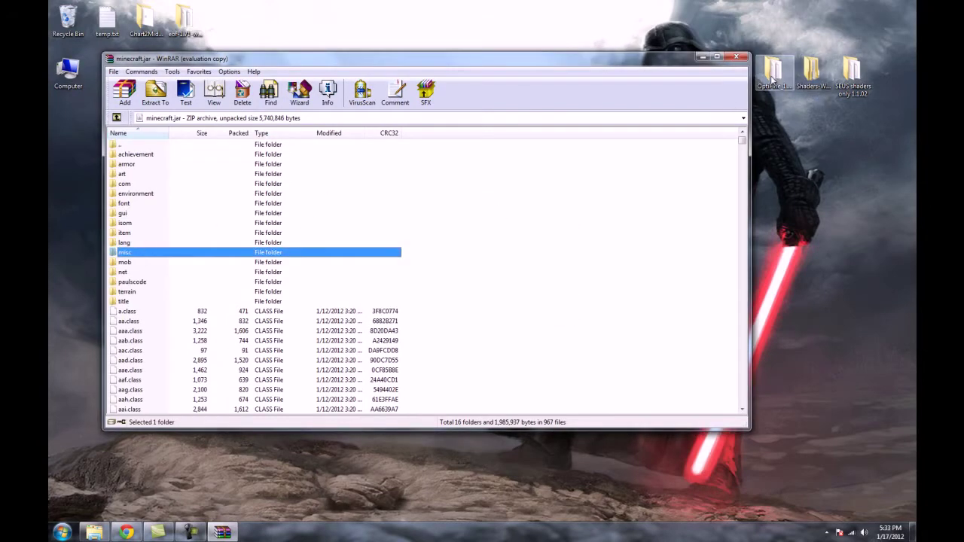
Step: Add all 32 OptiFine_1.1_HD_A class files into minecraft.jar
double_click(773, 73)
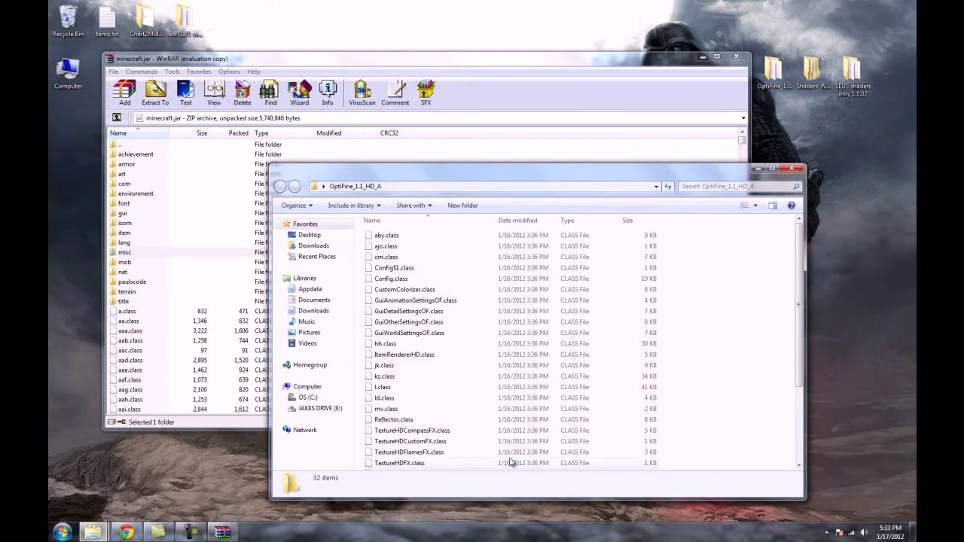
scroll(426, 413, down, 3)
key(ctrl+a)
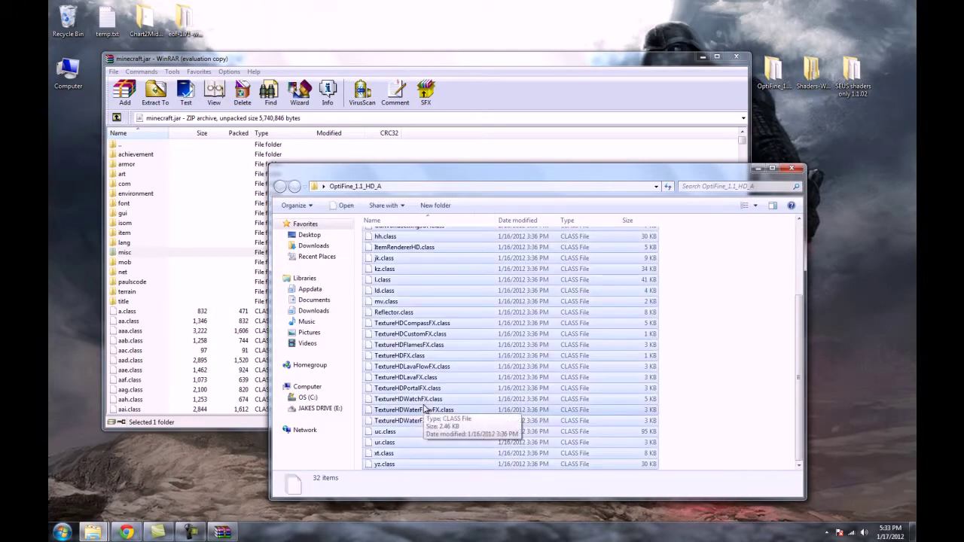
drag(440, 334, 216, 349)
click(421, 333)
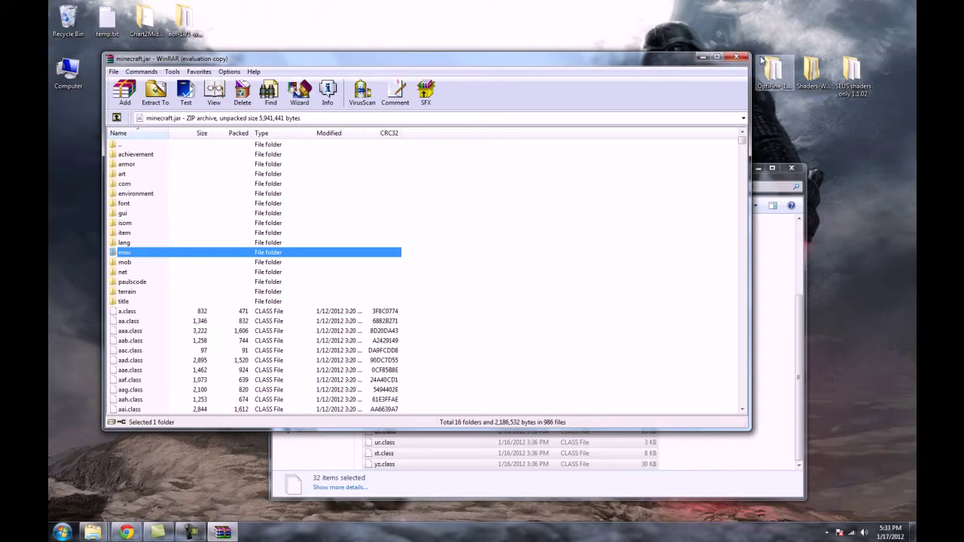
click(801, 167)
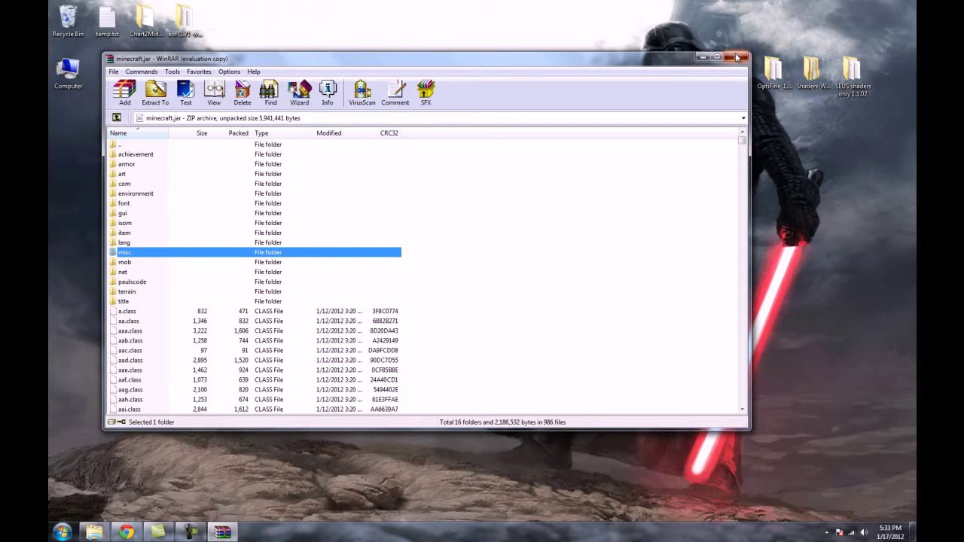
Step: Close WinRAR and run Shaders-Windows\Shaders\INSTALLER.exe as administrator
click(738, 58)
click(799, 76)
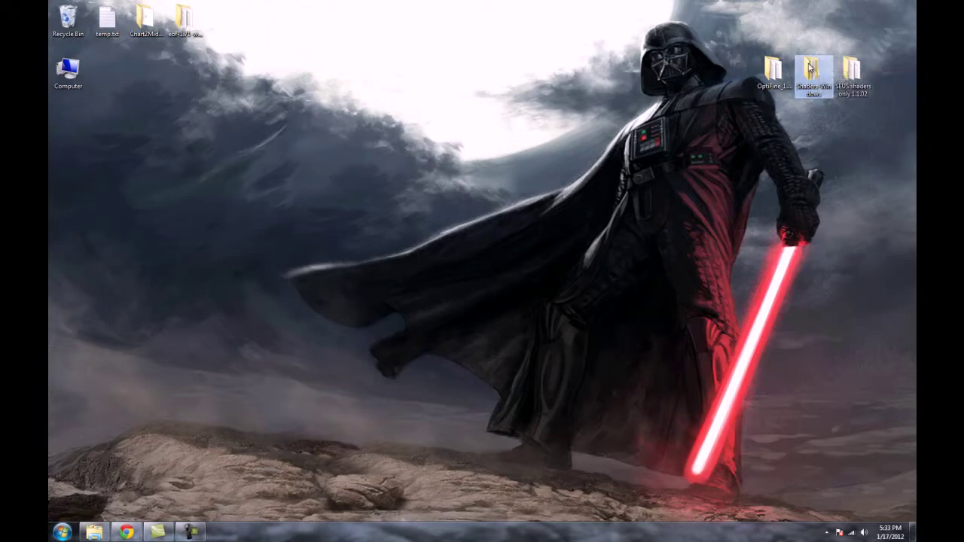
double_click(811, 69)
double_click(414, 249)
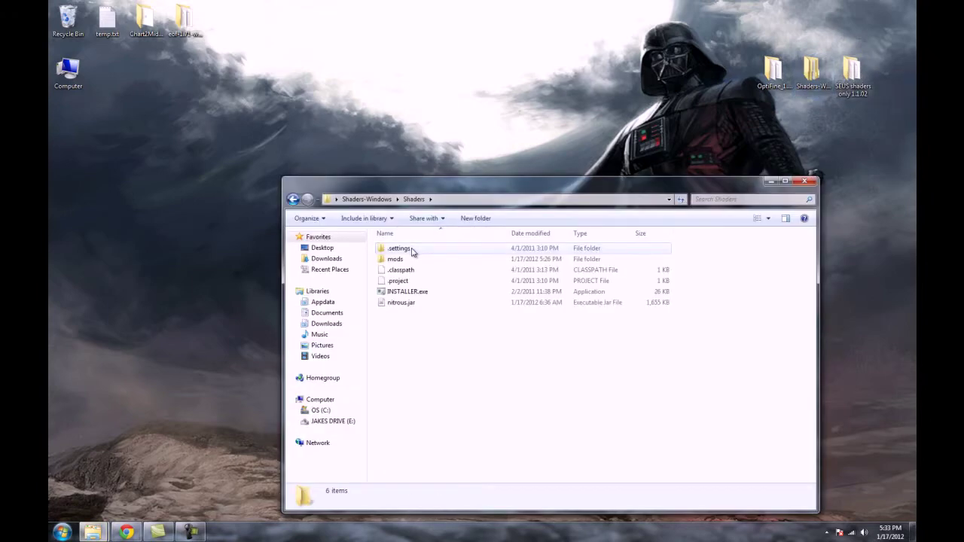
right_click(416, 295)
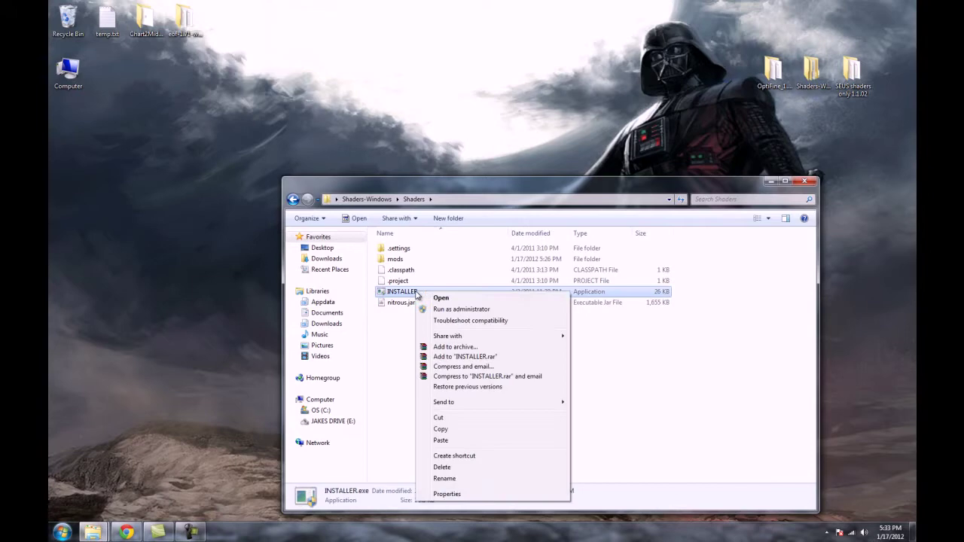
click(454, 310)
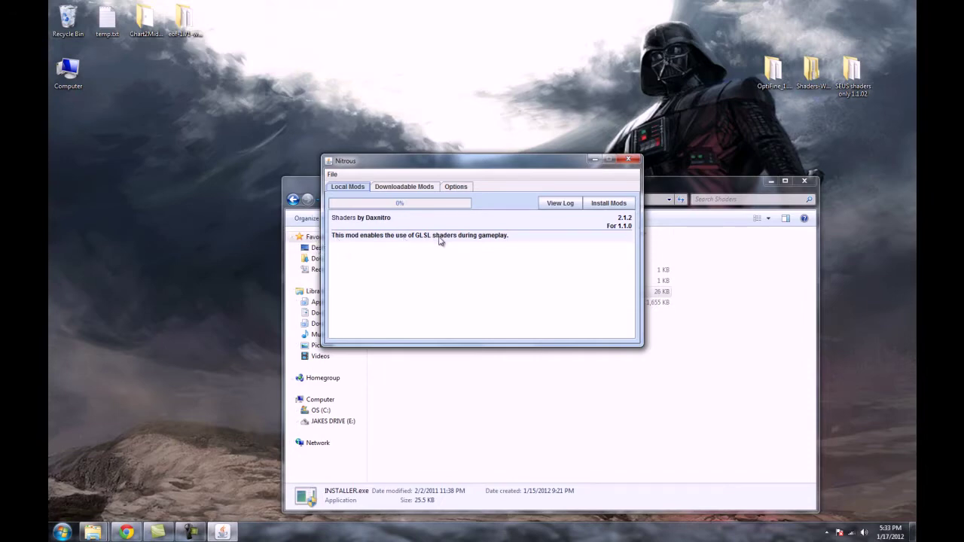
Step: Install the Shaders mod with Nitrous, then close the installer and folder window
click(610, 203)
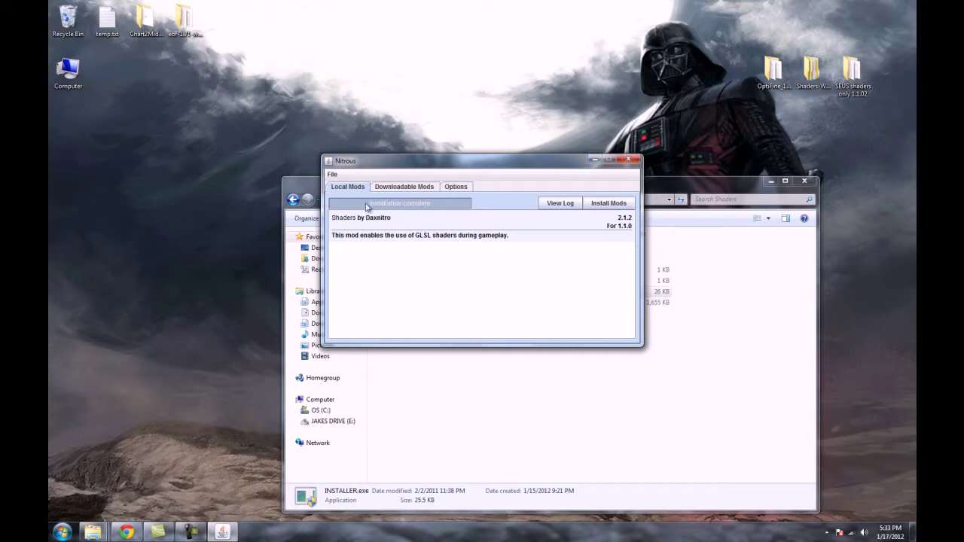
click(628, 160)
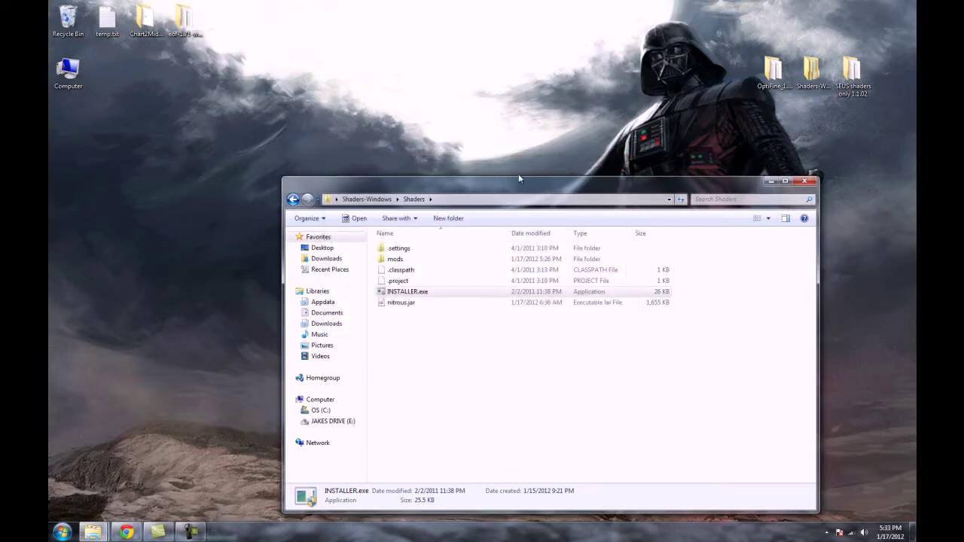
click(805, 181)
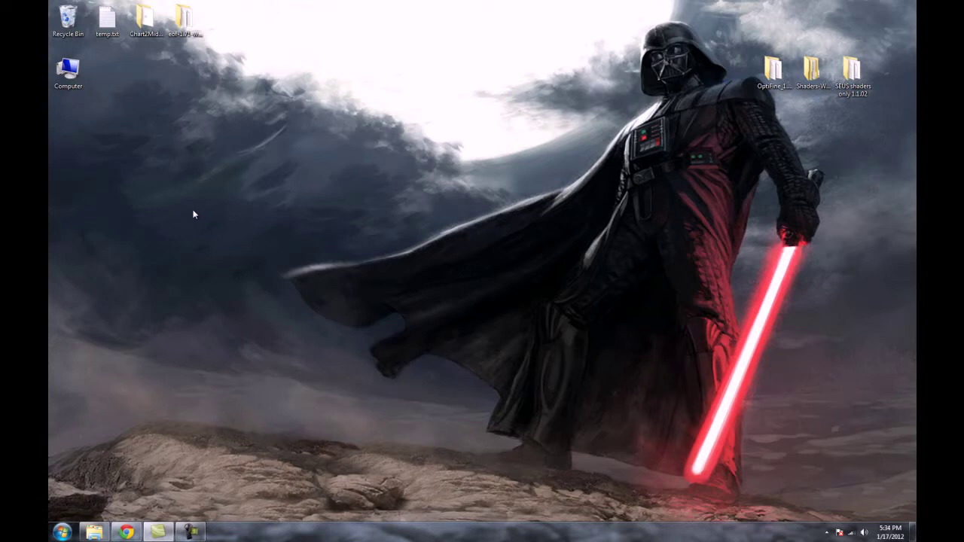
mouse_move(595, 513)
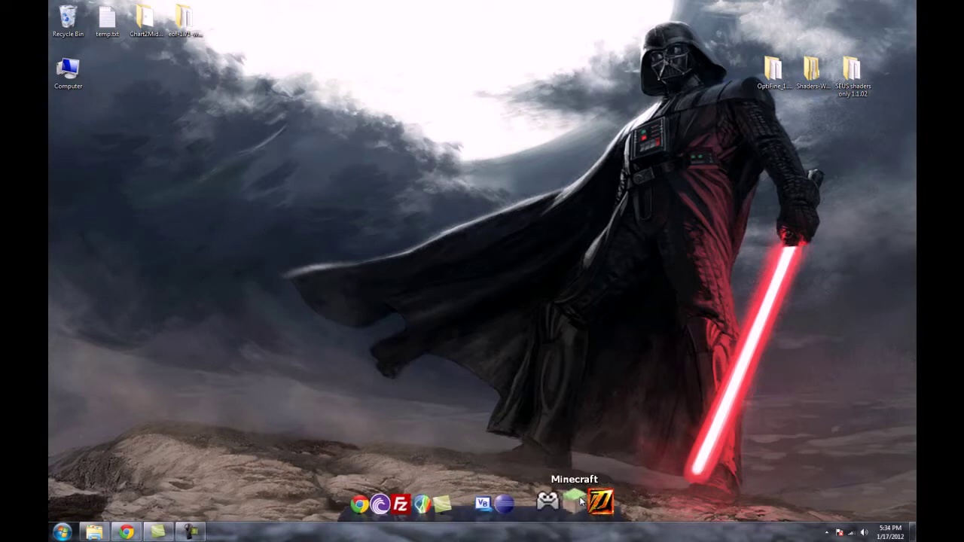
click(570, 501)
click(686, 367)
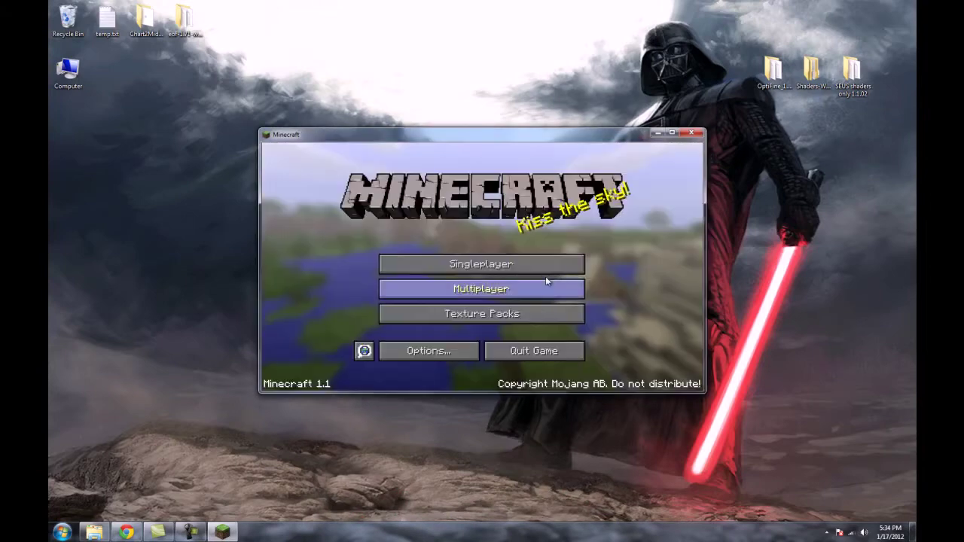
click(527, 265)
click(476, 261)
click(437, 343)
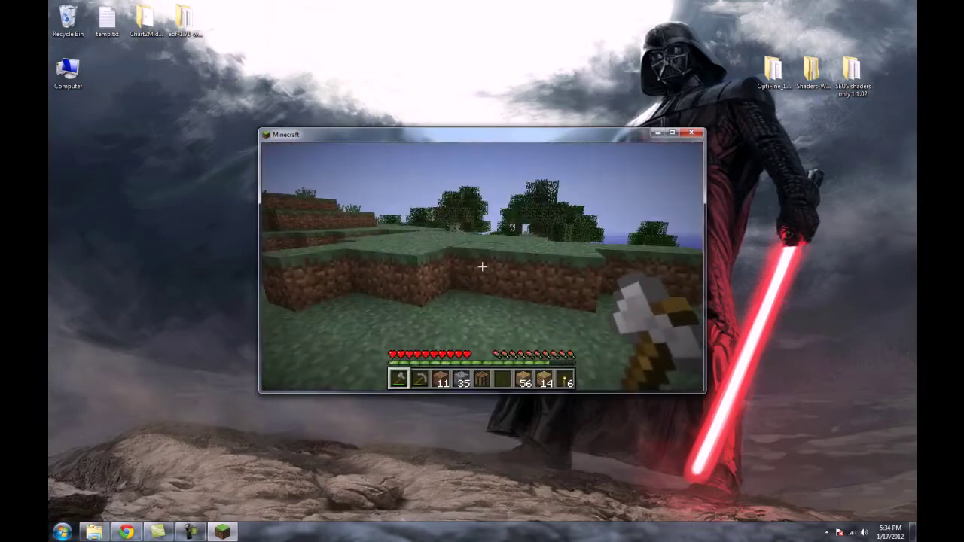
key(F5)
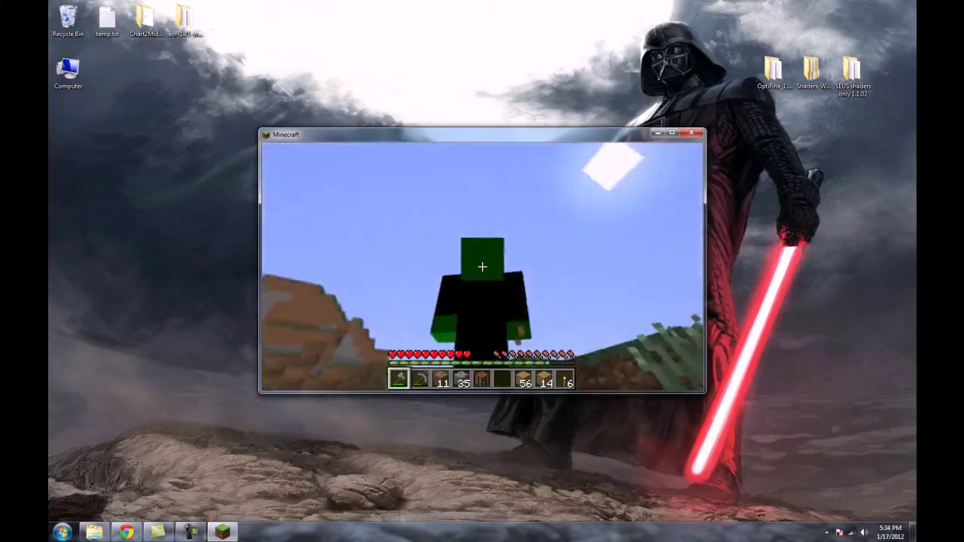
key(F5)
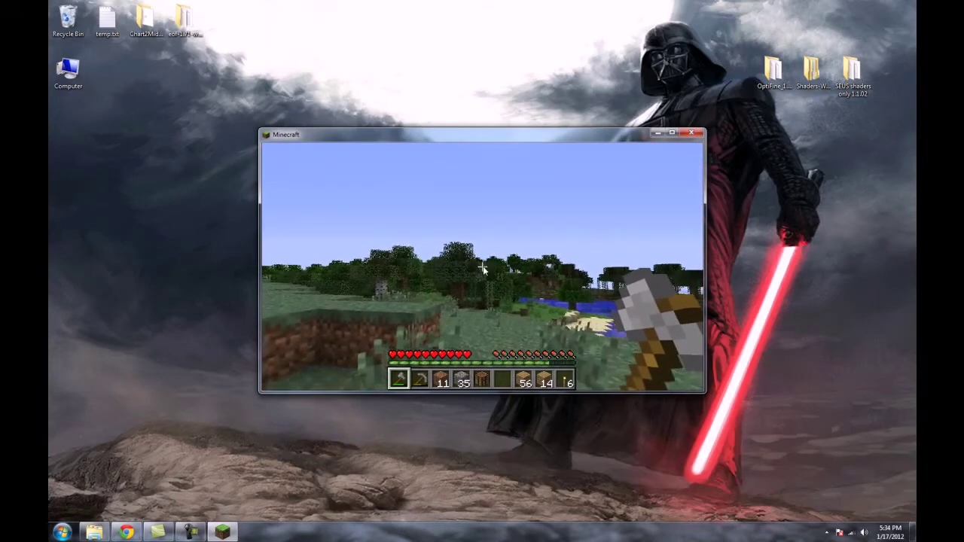
key(Escape)
click(493, 322)
click(534, 351)
Step: Check that the Shaders-Windows\Shaders\mods folder is still empty
double_click(812, 72)
double_click(422, 73)
double_click(425, 83)
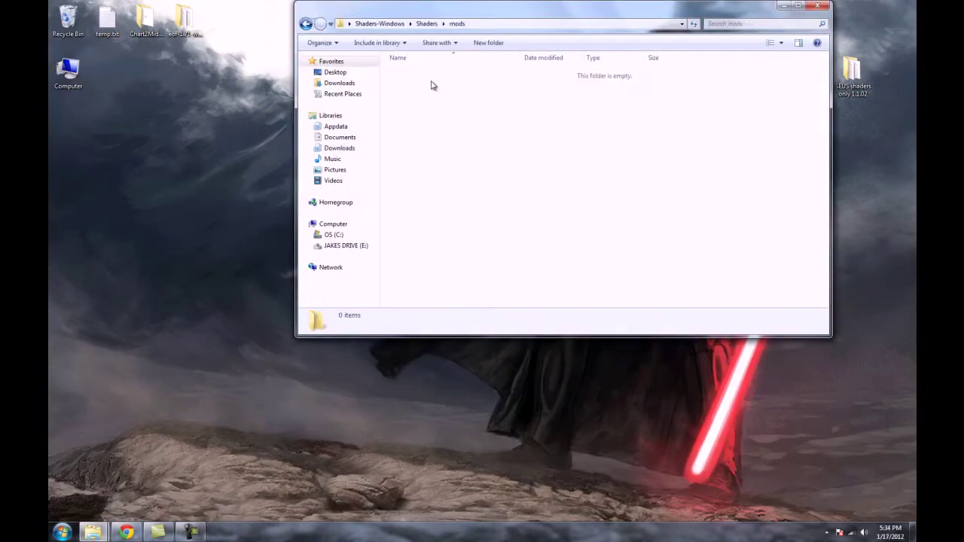
click(306, 23)
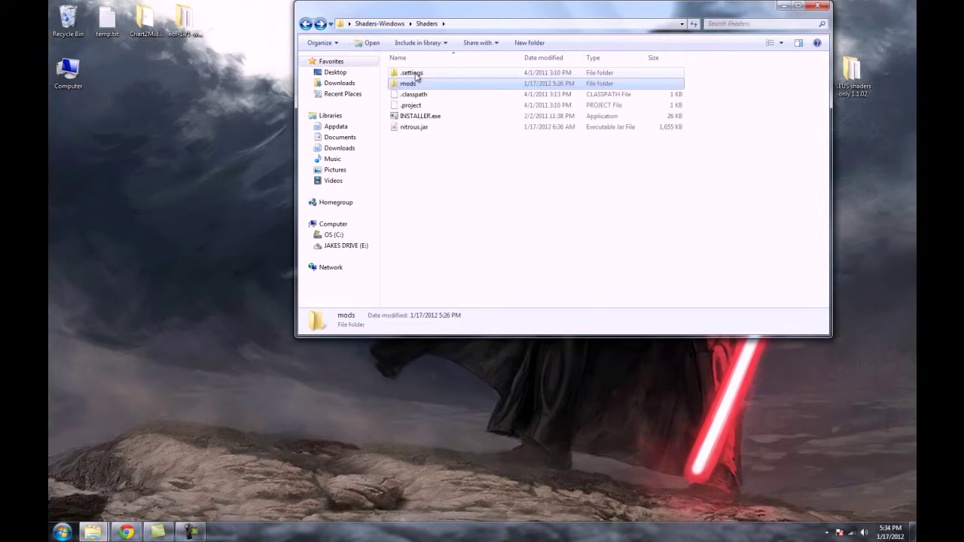
double_click(422, 86)
drag(542, 177, 375, 37)
click(817, 5)
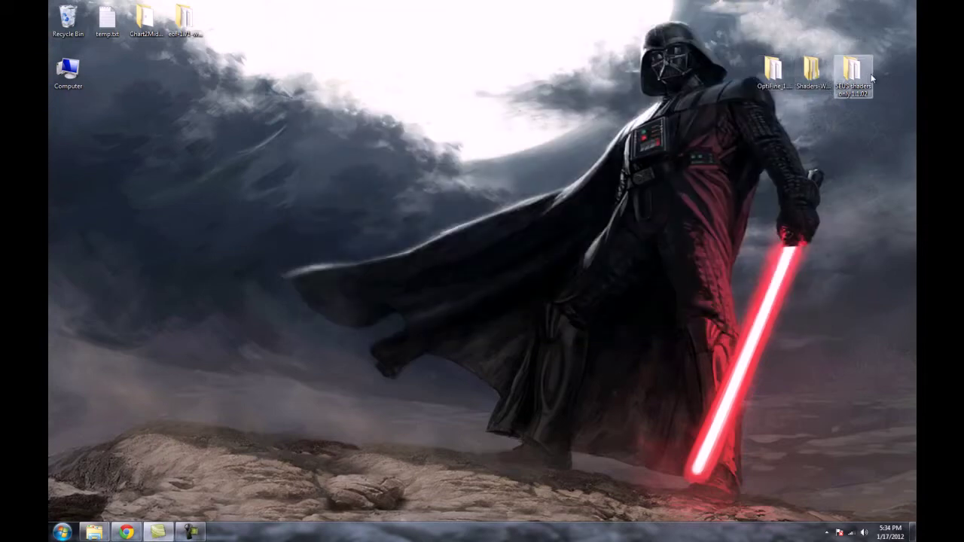
click(775, 72)
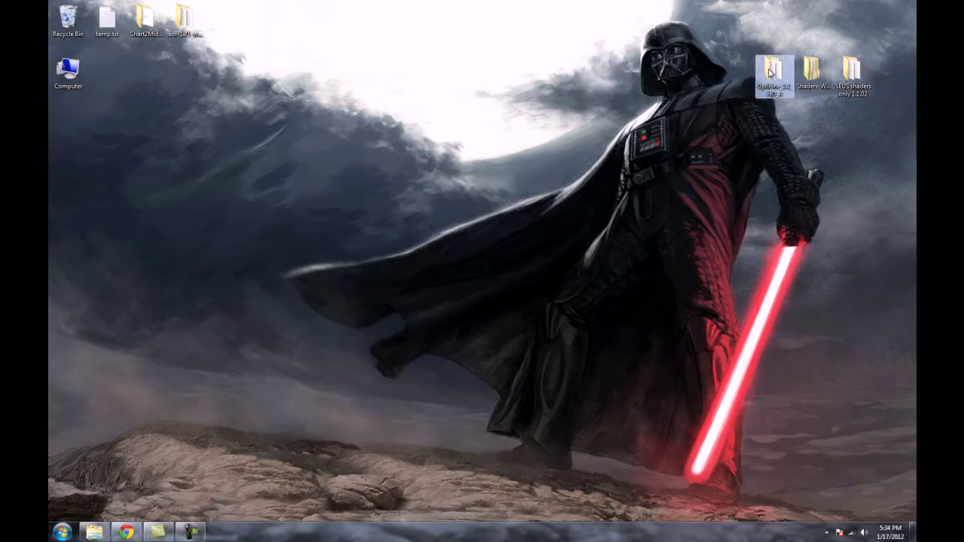
double_click(799, 70)
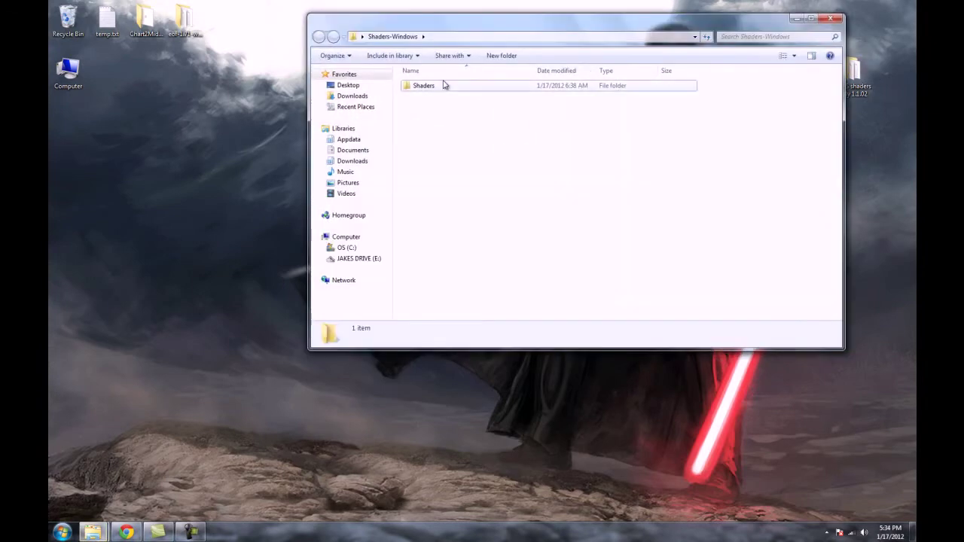
double_click(441, 86)
double_click(441, 98)
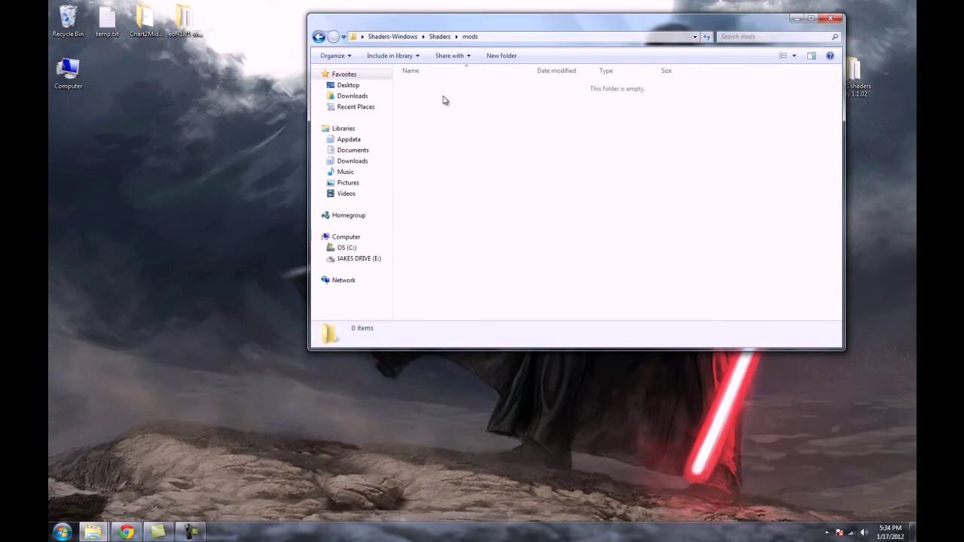
click(834, 18)
Step: Restore Shaders-Windows.zip from the Recycle Bin and extract it to Shaders-Windows\, replacing files
double_click(68, 23)
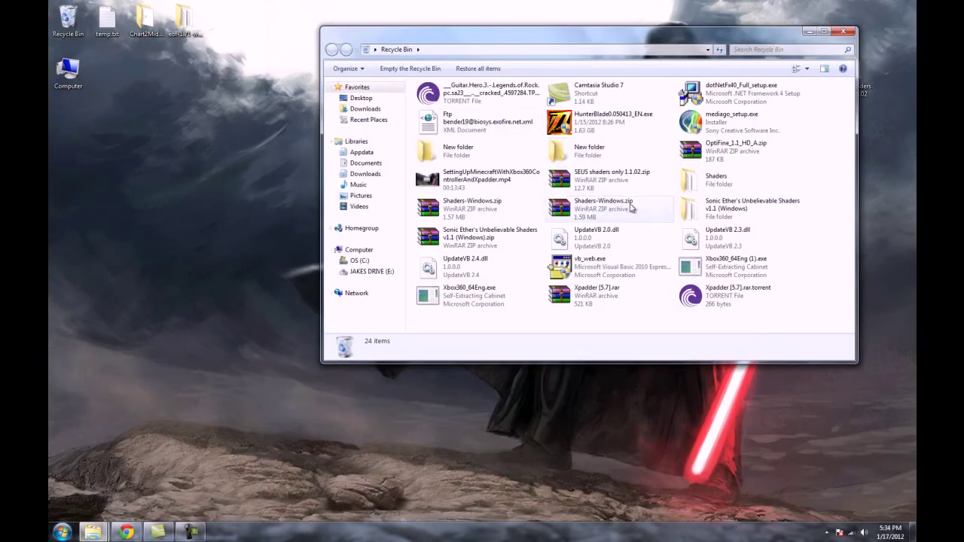
click(588, 207)
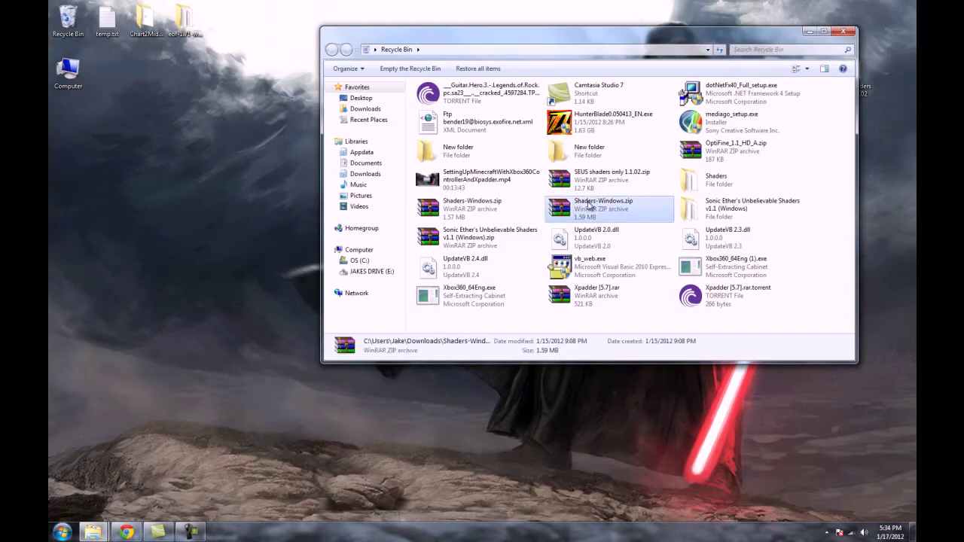
drag(588, 207, 498, 441)
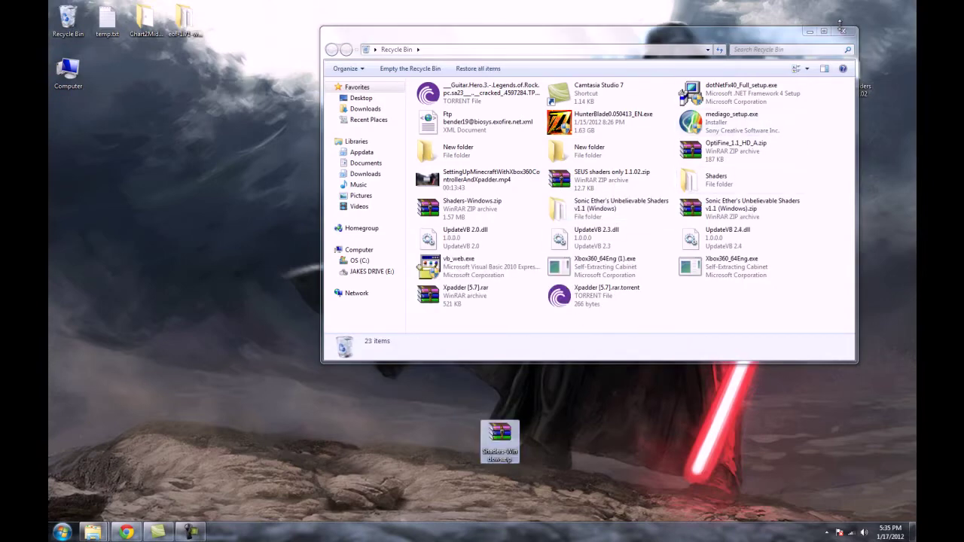
click(844, 30)
right_click(509, 430)
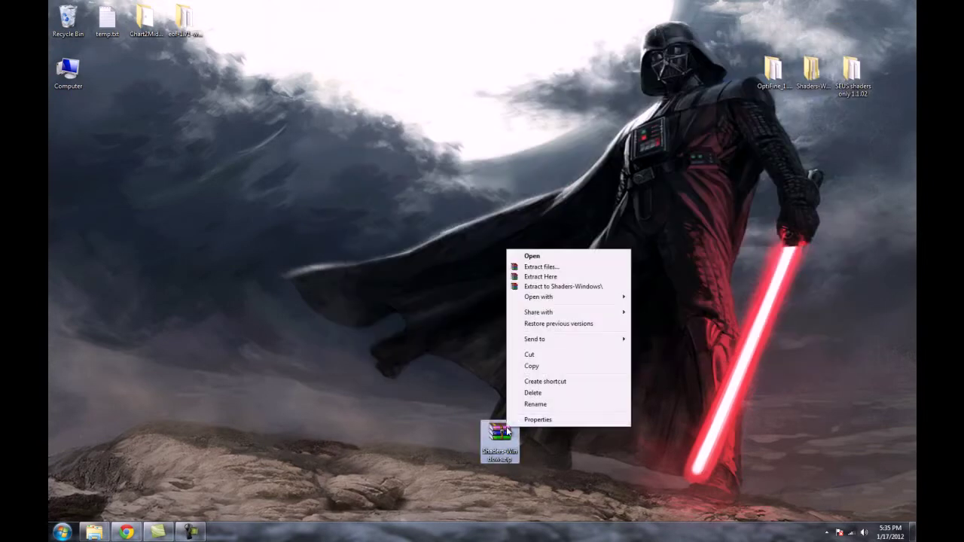
click(577, 286)
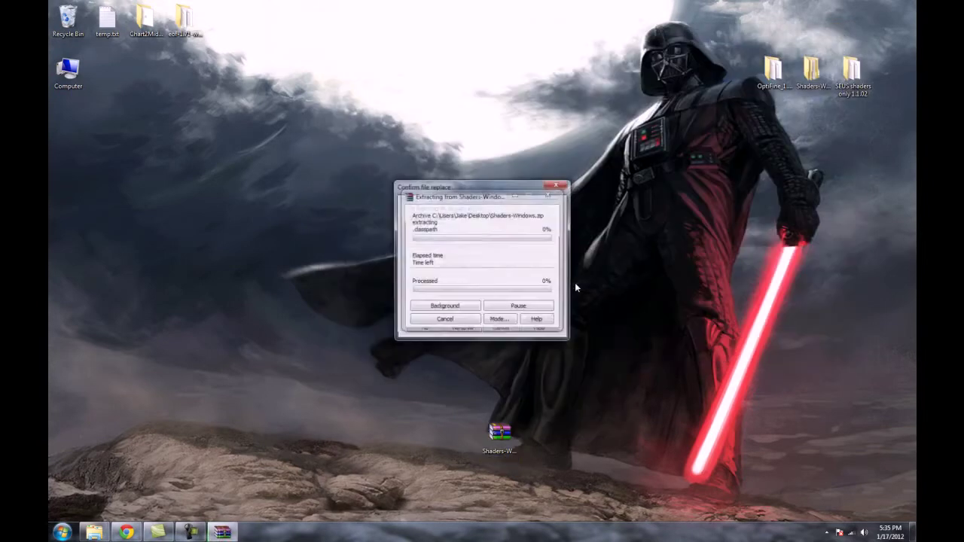
click(466, 318)
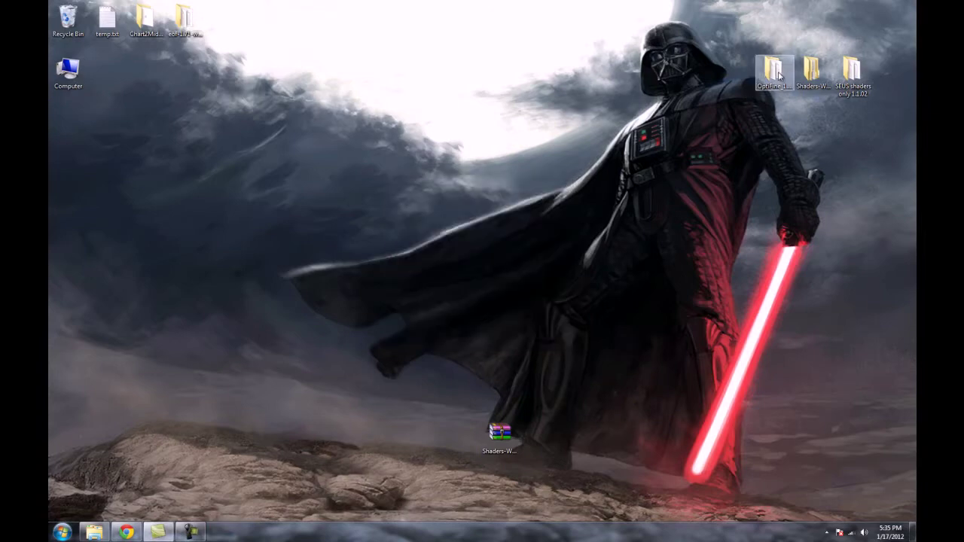
Step: Open Shaders-Windows\Shaders\mods\shaders and delete the Shaders-Windows archive from the desktop
double_click(816, 72)
double_click(529, 112)
double_click(502, 125)
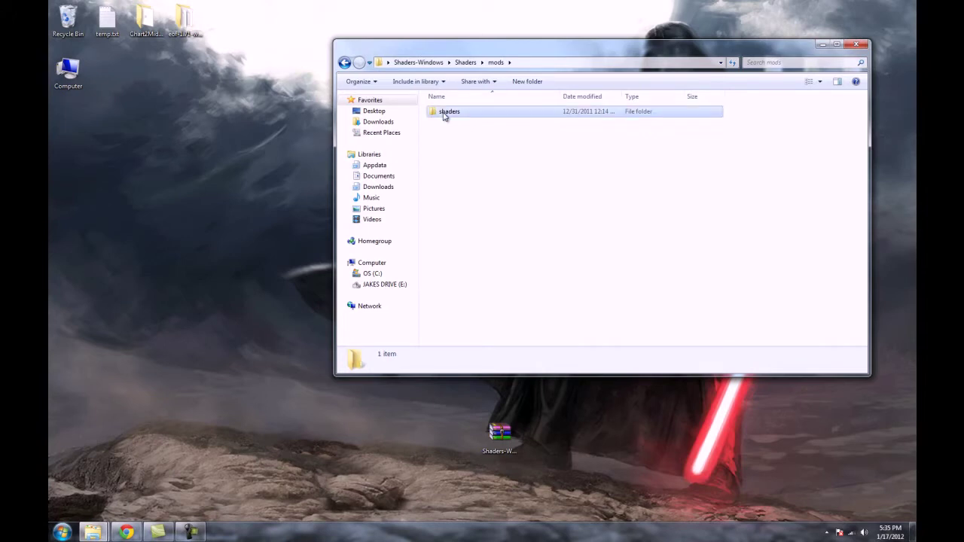
double_click(447, 112)
drag(544, 48, 638, 49)
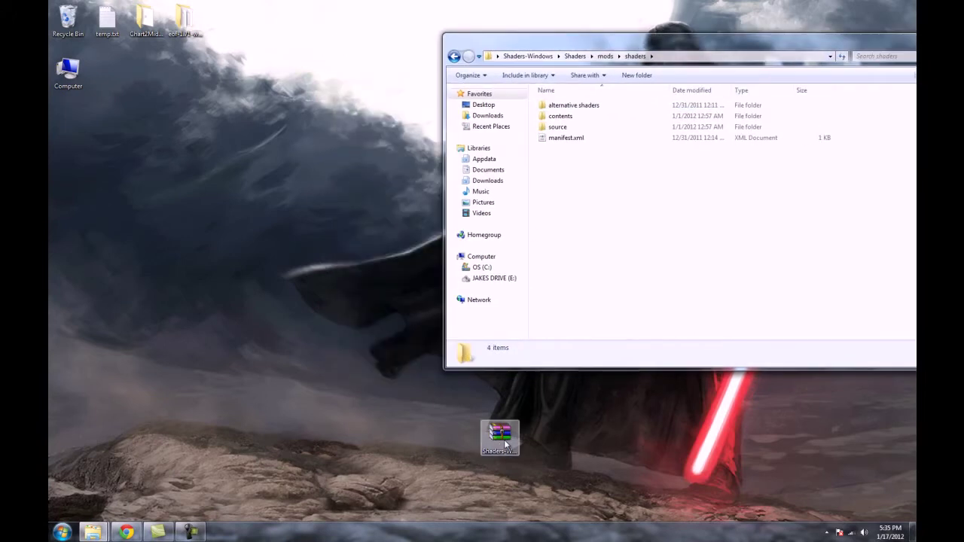
key(Delete)
key(Return)
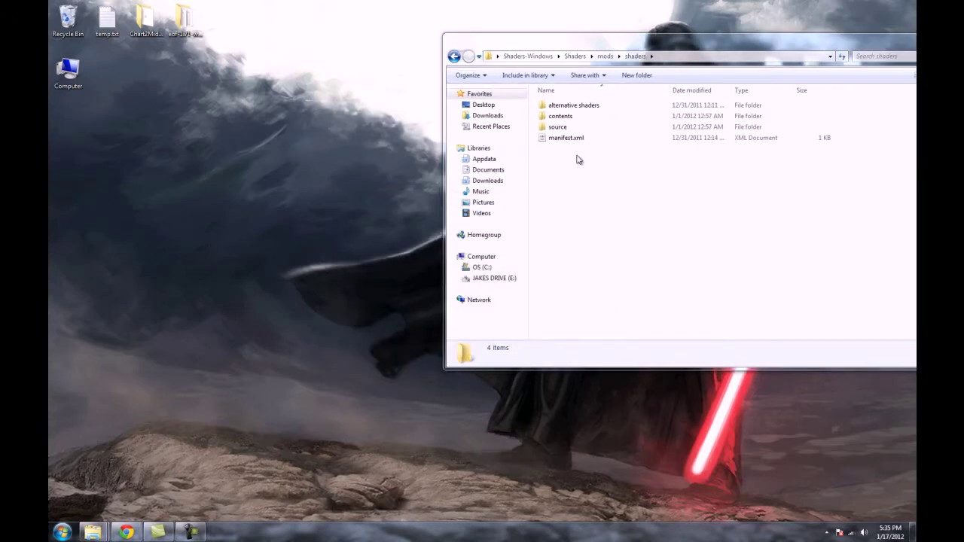
Step: Open alternative shaders\shadows-optifine_required to view its 16 shader files
drag(574, 100, 493, 157)
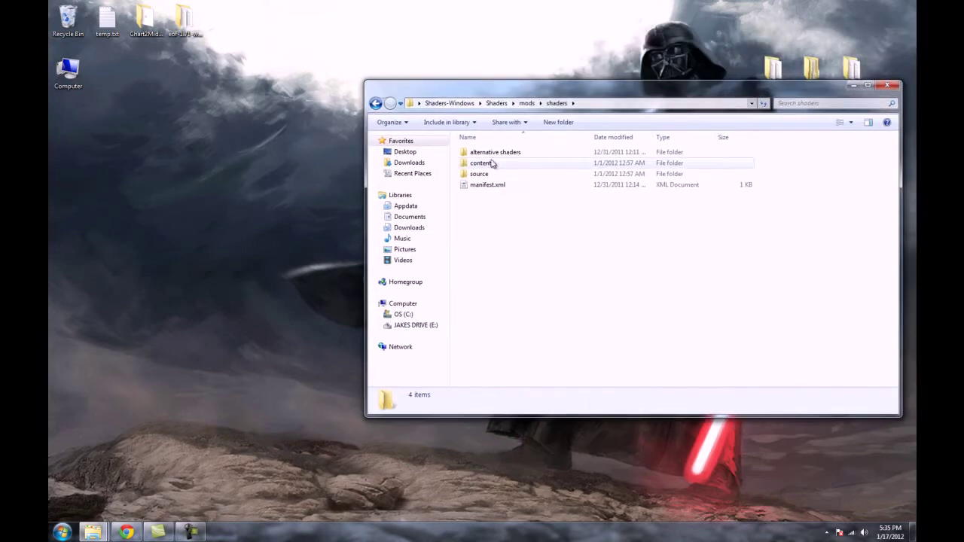
click(493, 155)
double_click(493, 154)
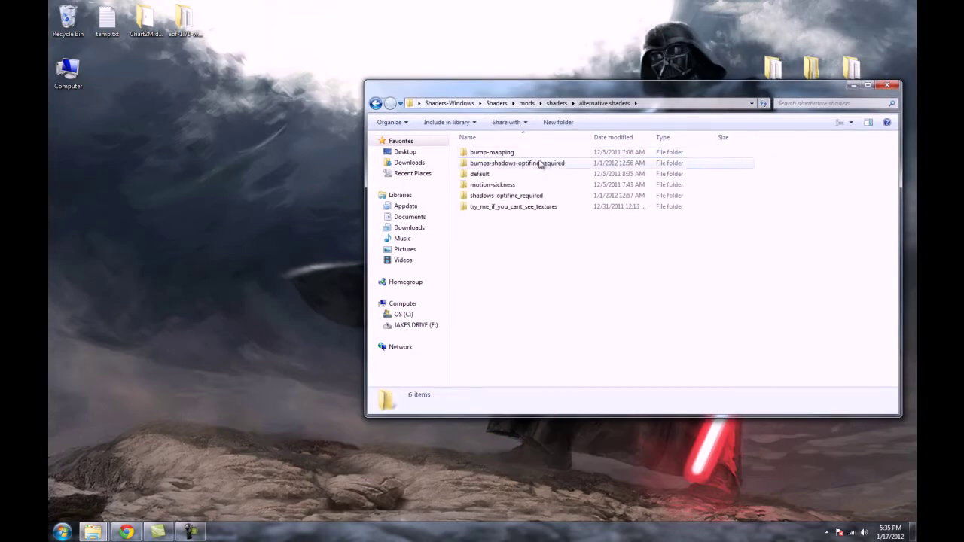
double_click(517, 198)
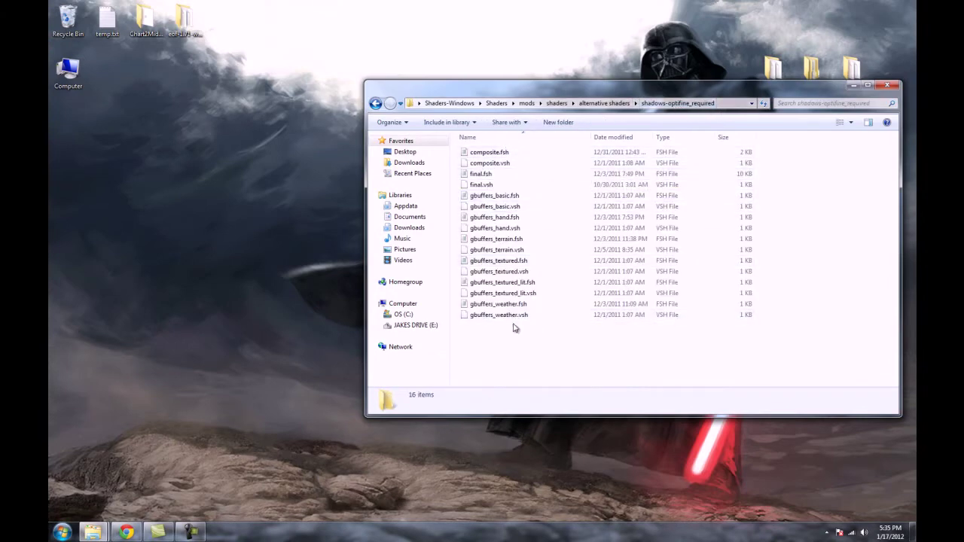
drag(525, 325, 564, 362)
Step: Open %appdata\.minecraft\bin\minecraft.jar in WinRAR archiver via Run
click(63, 533)
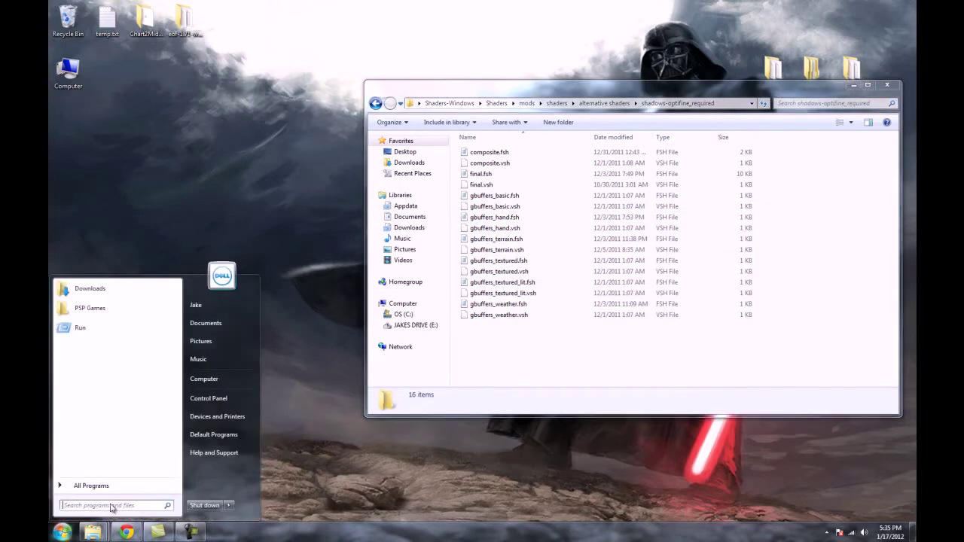
click(96, 329)
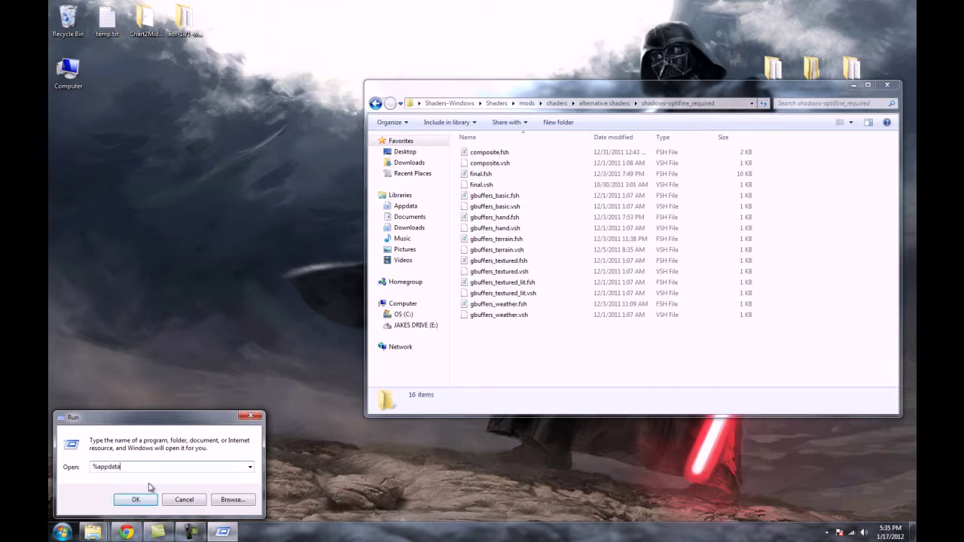
text(%appdata)
click(145, 499)
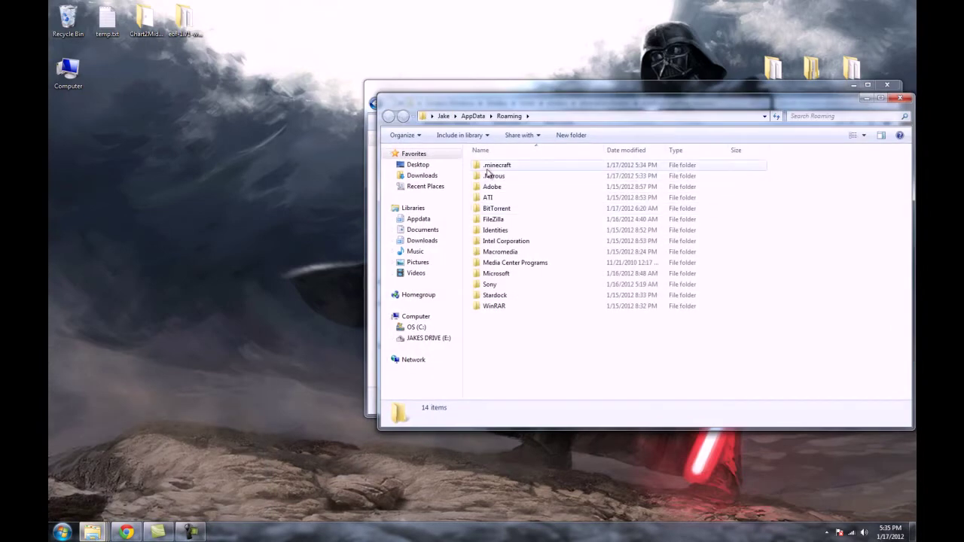
click(497, 167)
double_click(497, 165)
double_click(486, 165)
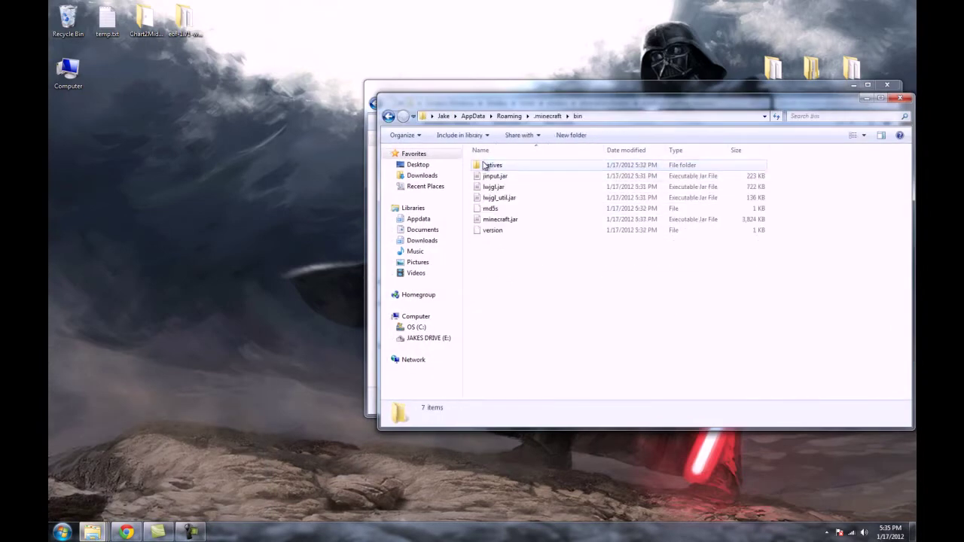
right_click(507, 219)
mouse_move(565, 236)
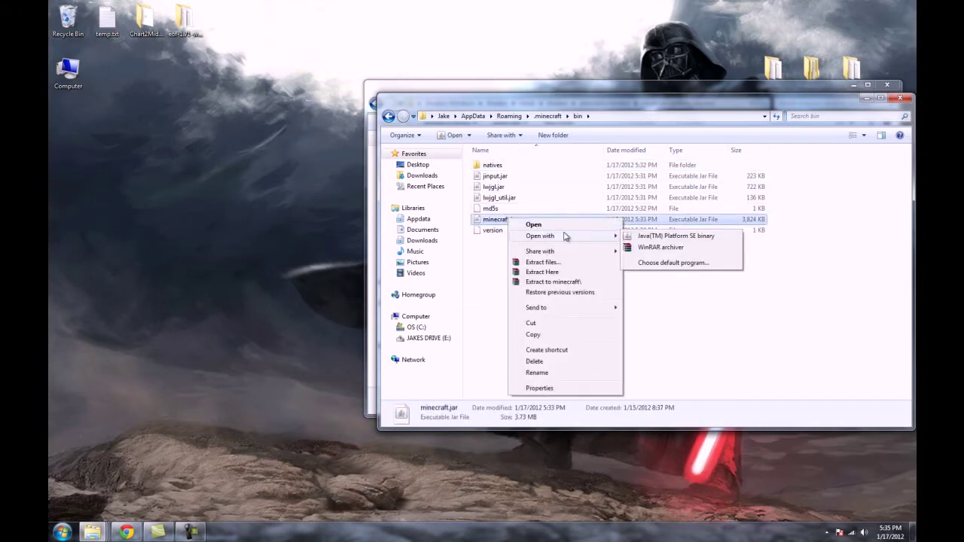
click(643, 247)
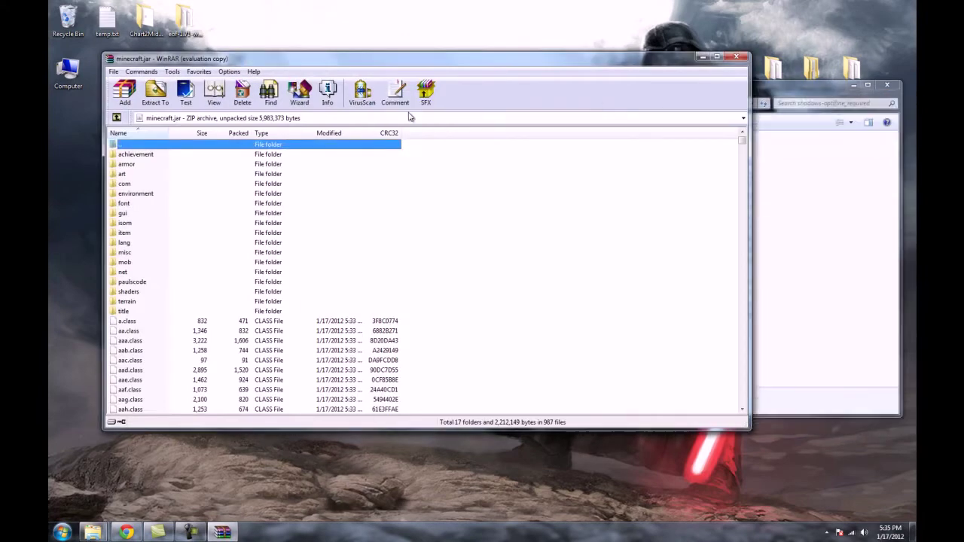
Step: Copy the 16 shadows-optifine_required files into the jar's shaders folder, replacing existing ones, and close WinRAR
double_click(129, 292)
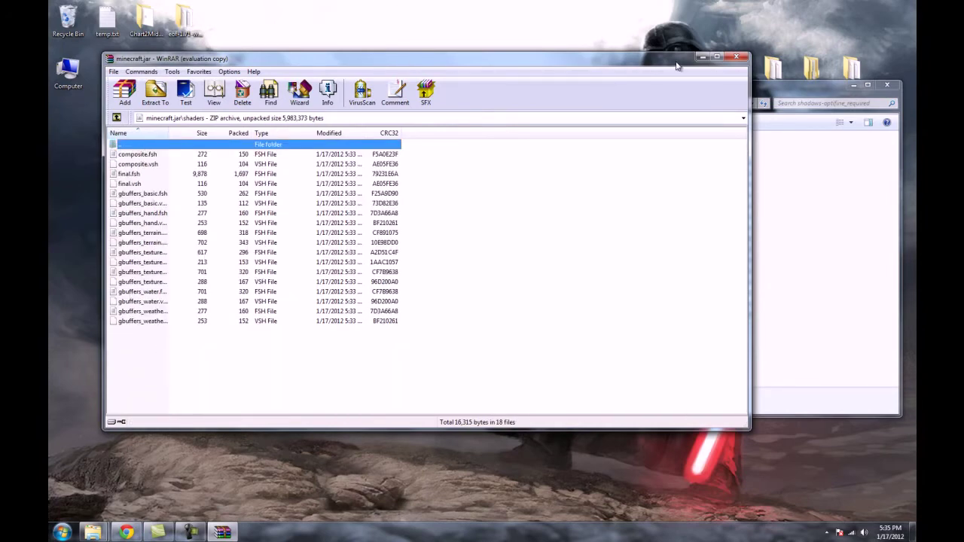
drag(675, 66, 0, 64)
drag(678, 88, 963, 82)
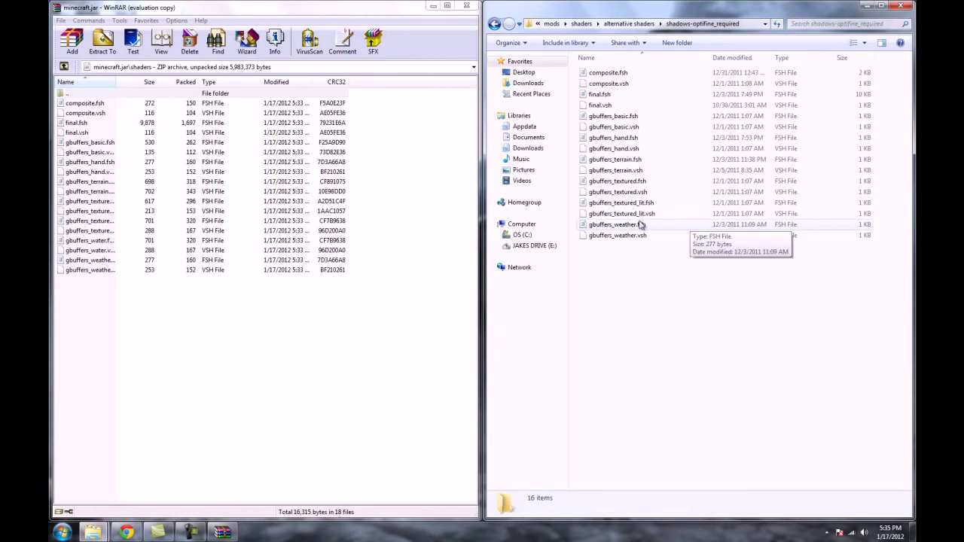
drag(687, 300, 595, 62)
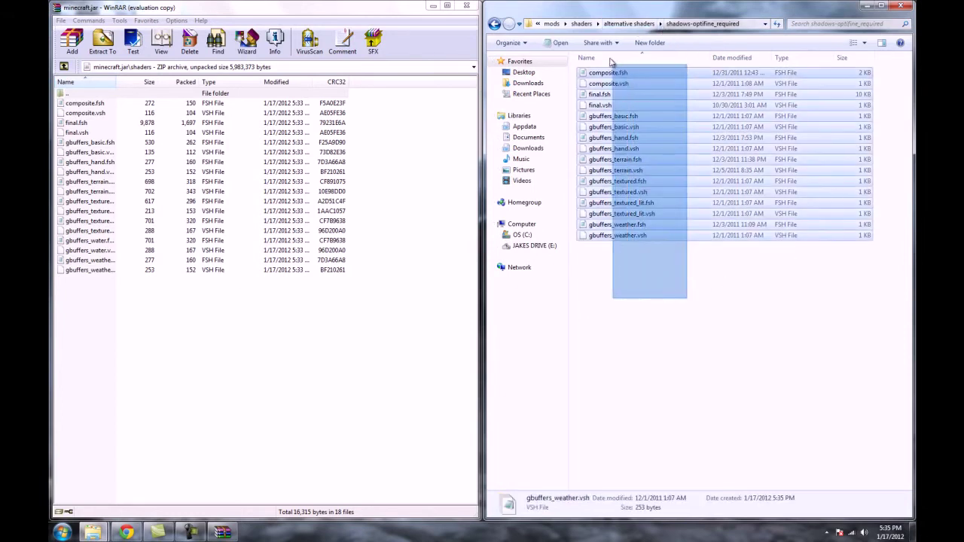
drag(603, 105, 164, 239)
drag(119, 306, 117, 316)
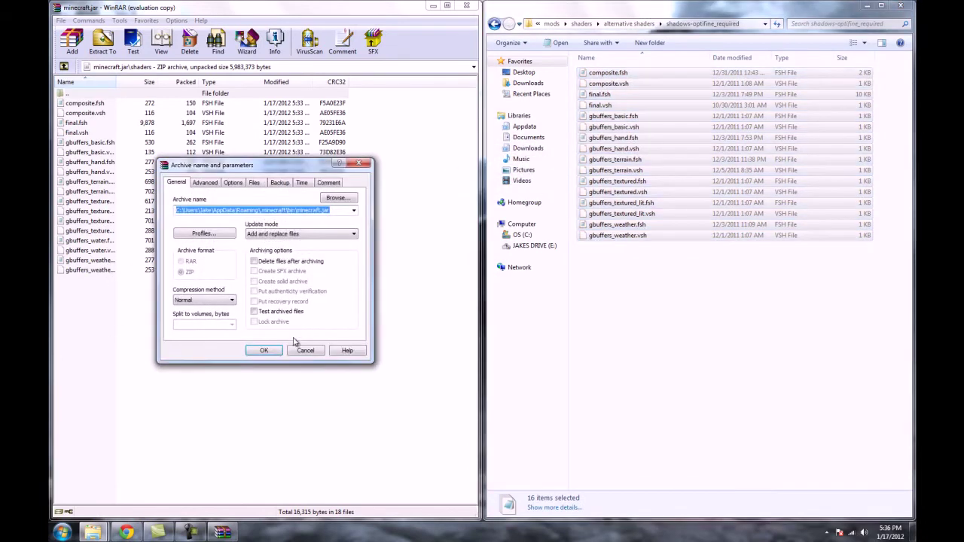
click(264, 351)
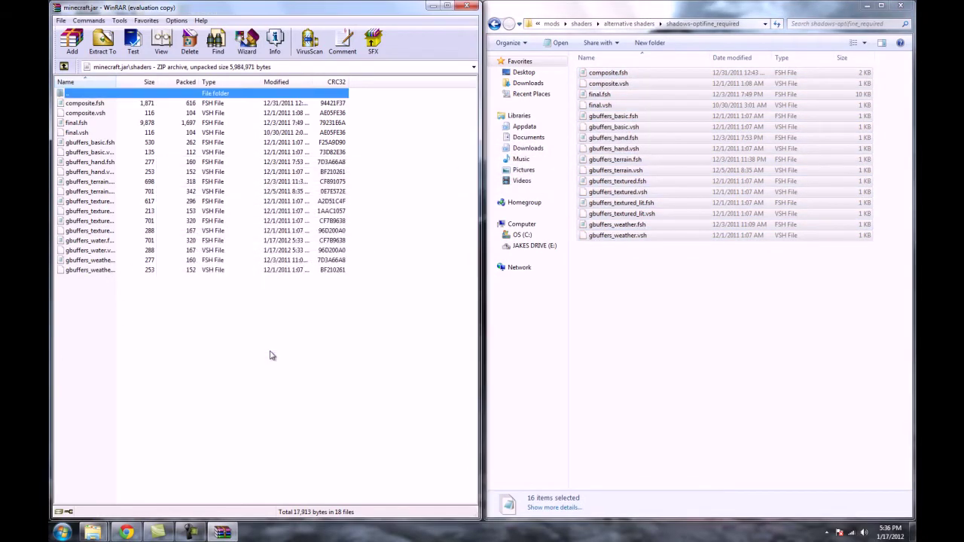
click(467, 6)
Step: Close the shader folder window, start the Minecraft Launcher and log in
click(900, 6)
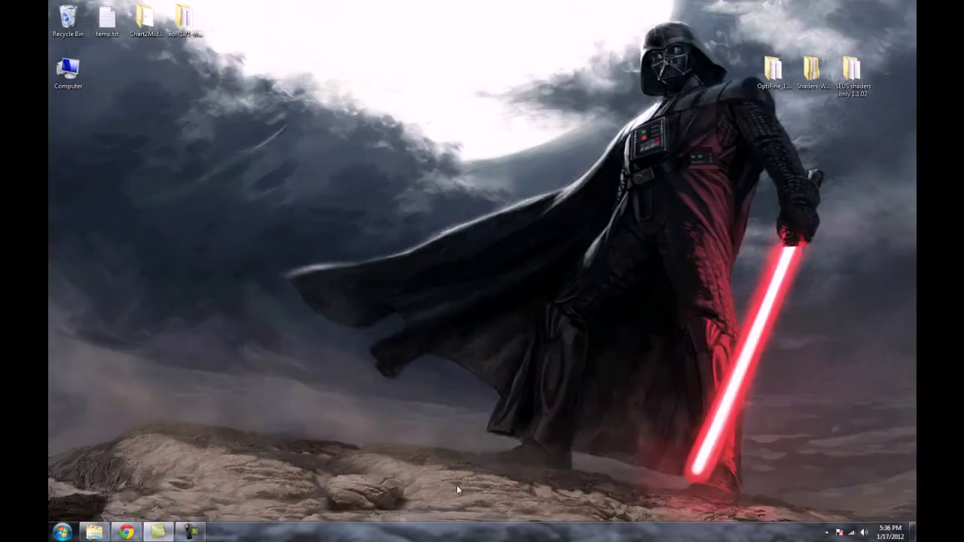
mouse_move(456, 527)
click(571, 502)
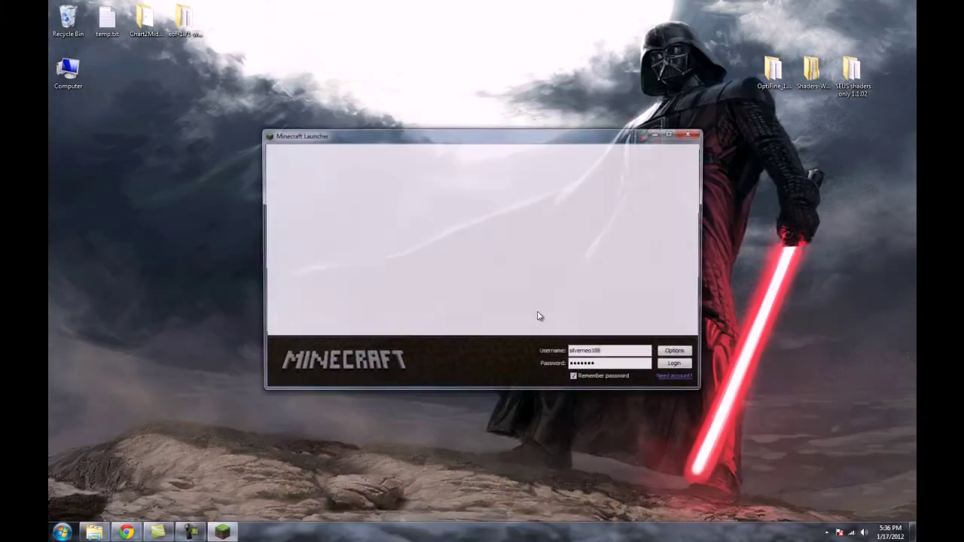
click(682, 366)
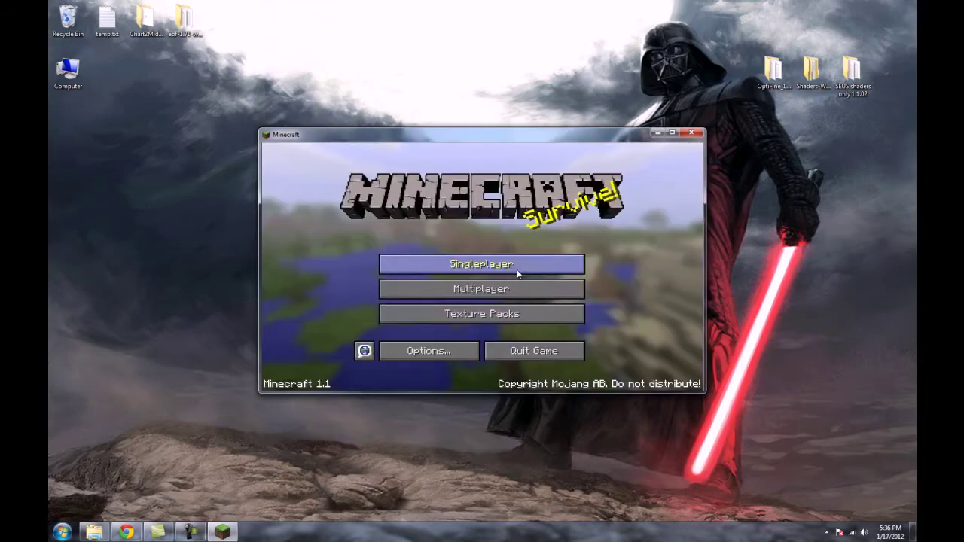
Step: Load the New World save and walk the character forward in third-person view
click(517, 274)
click(490, 252)
click(456, 347)
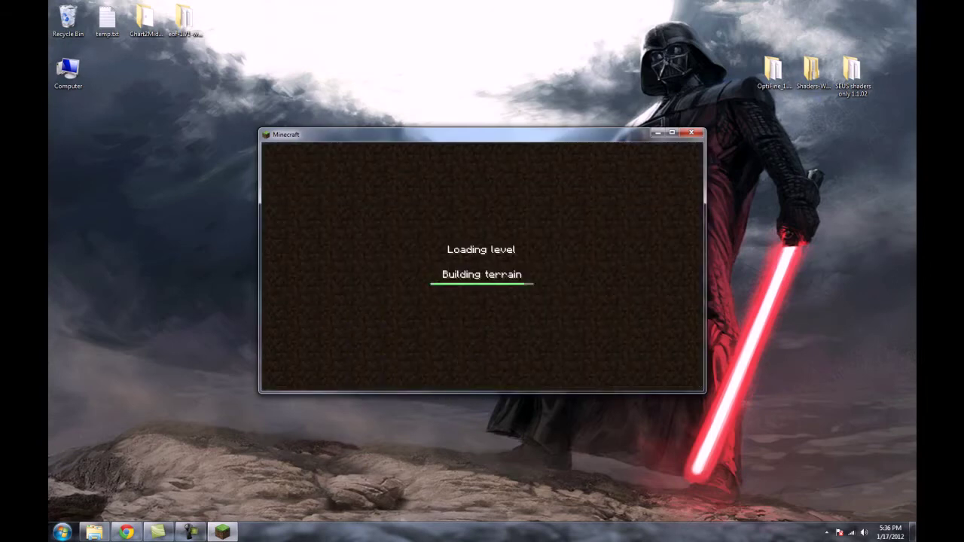
key(F5)
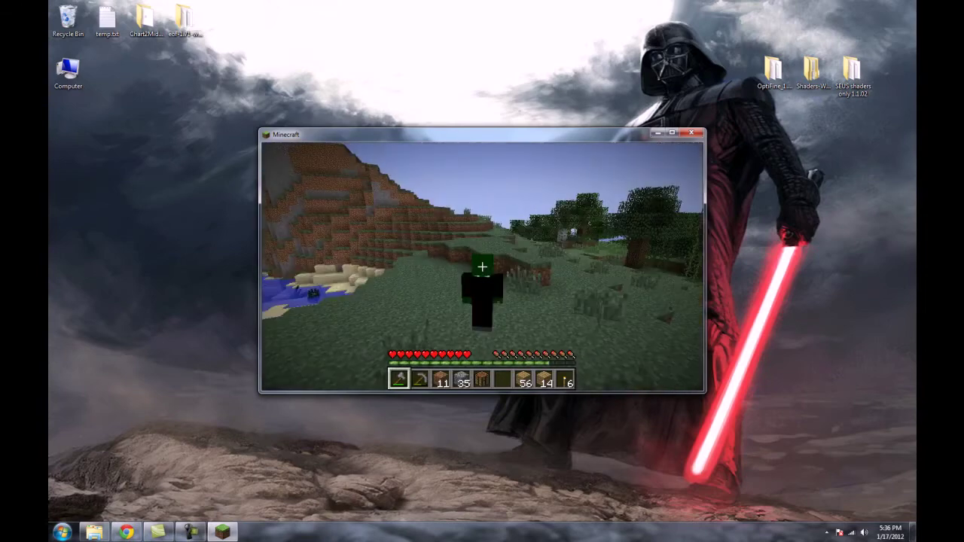
key(w)
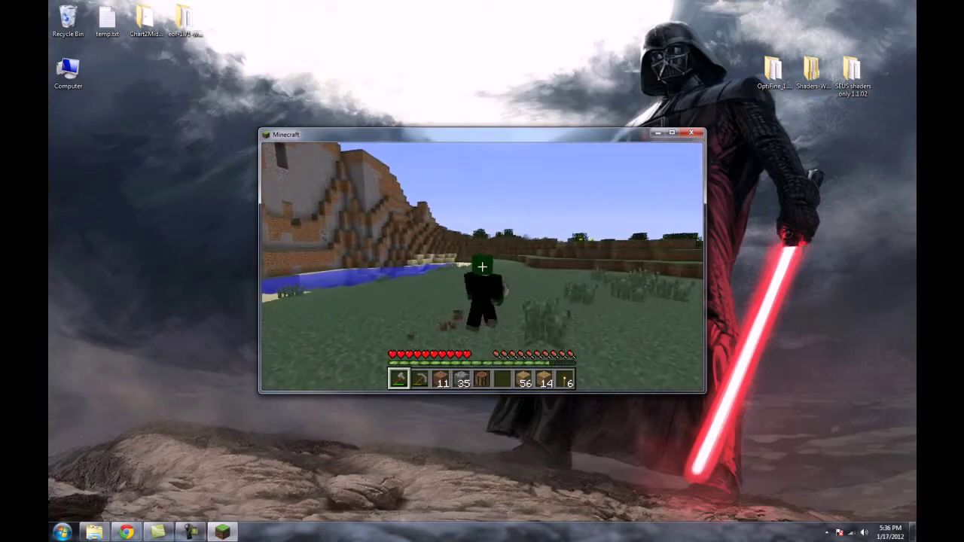
Step: Turn Sky OFF under Options > Video Settings > Details, then back out to the game menu
key(Escape)
click(486, 299)
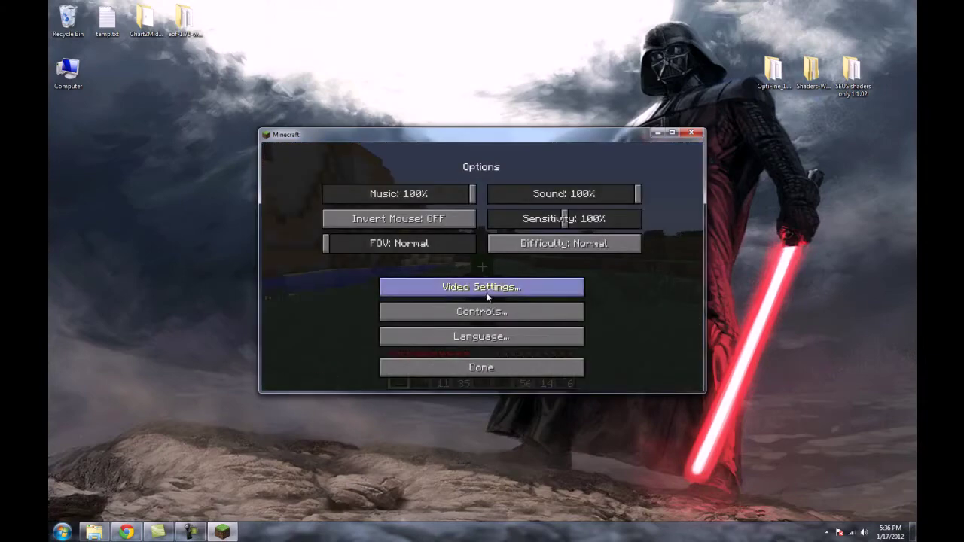
click(486, 285)
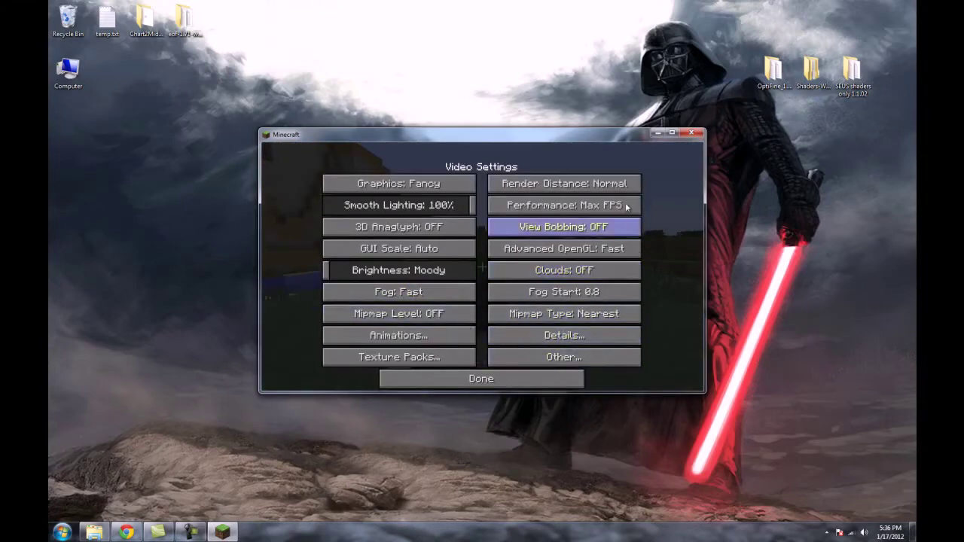
click(578, 342)
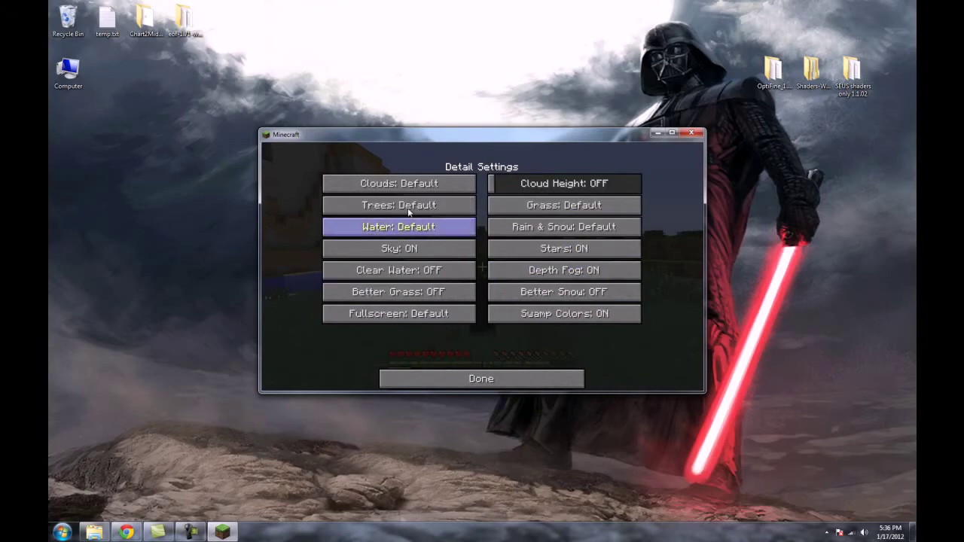
click(411, 254)
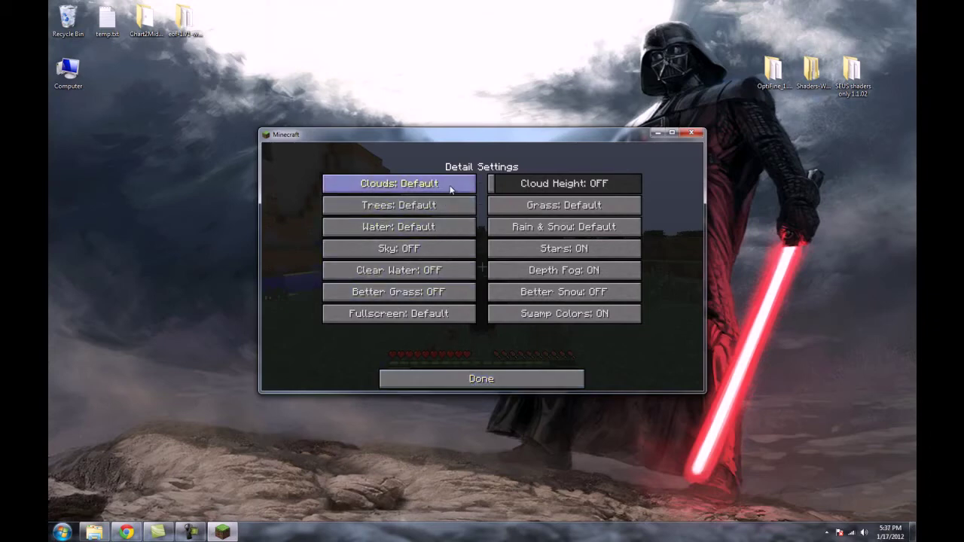
click(523, 380)
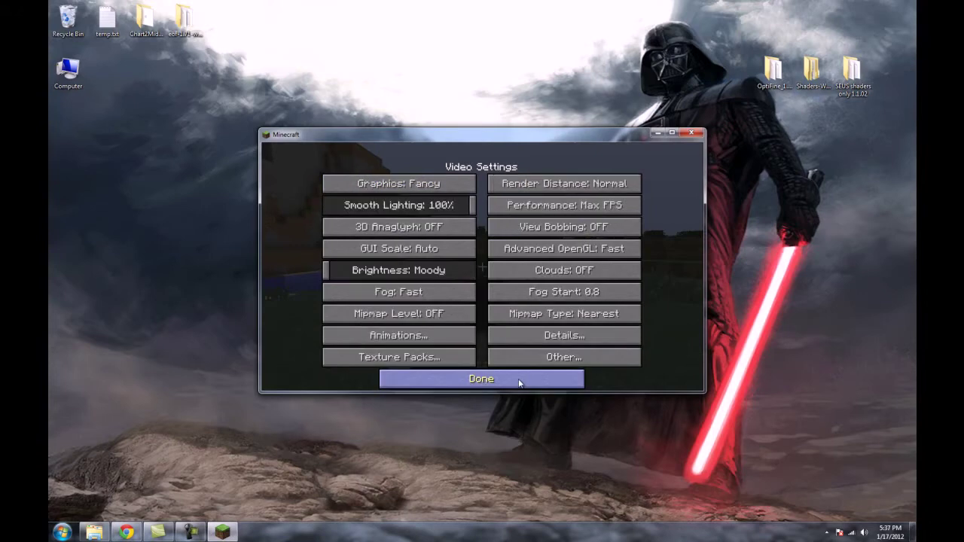
click(521, 380)
click(519, 367)
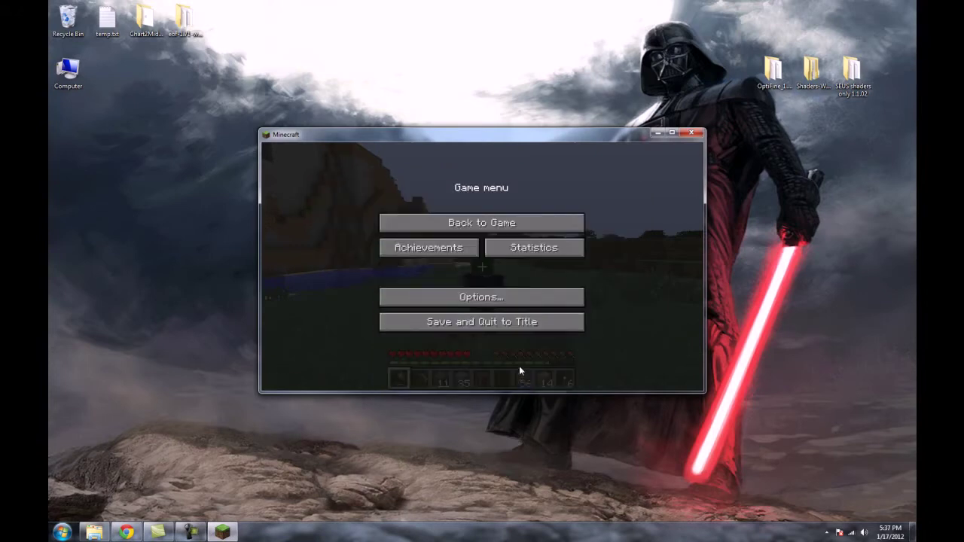
Step: Resume play and walk across the terraced grass toward the water, then pause the game
click(519, 222)
key(w)
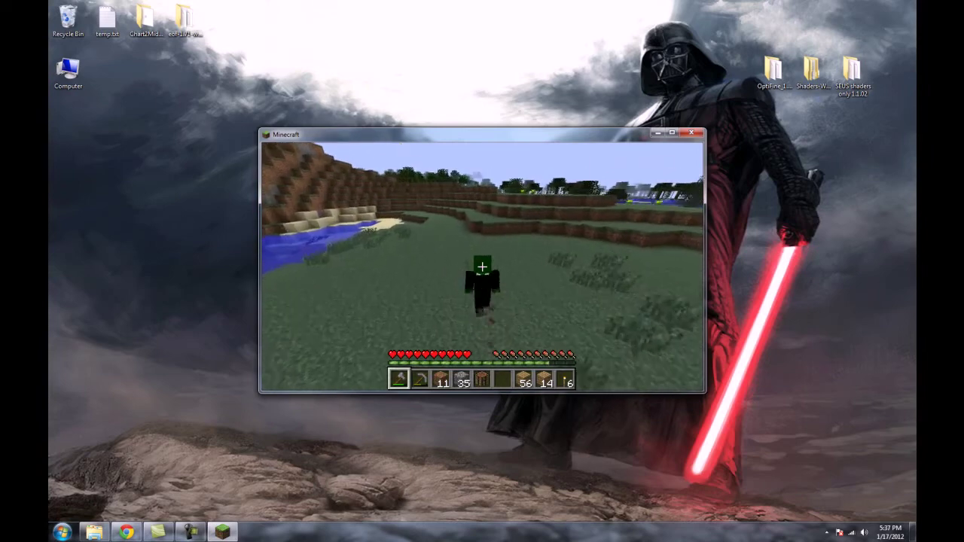
key(w)
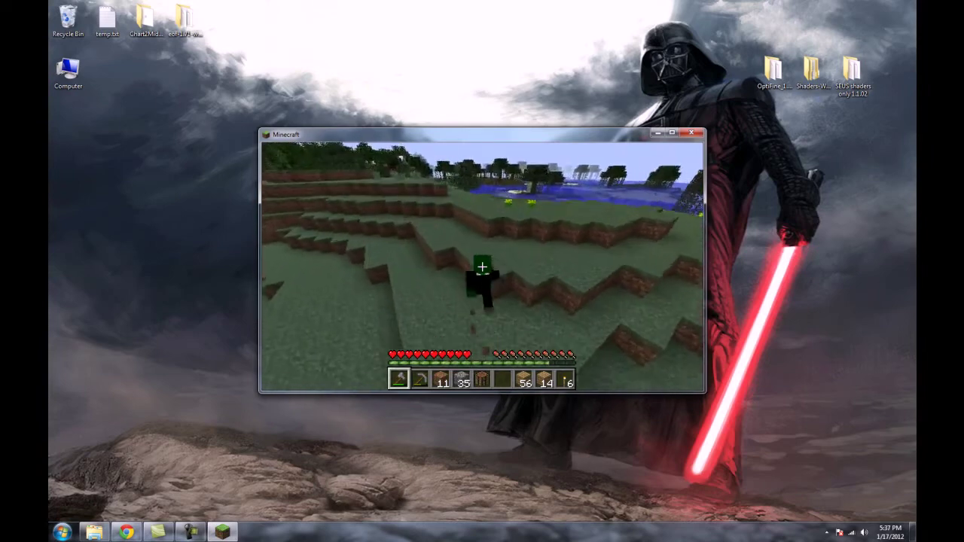
key(w)
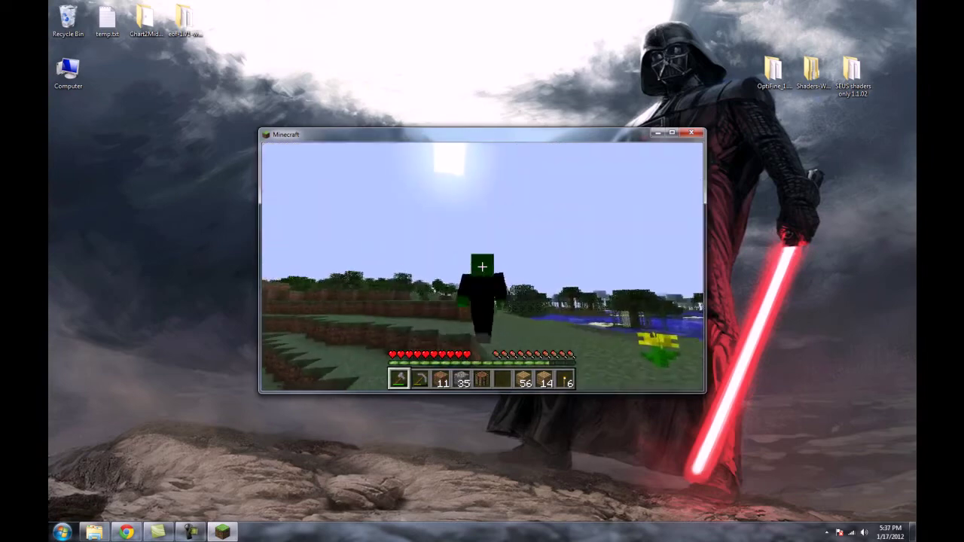
key(w)
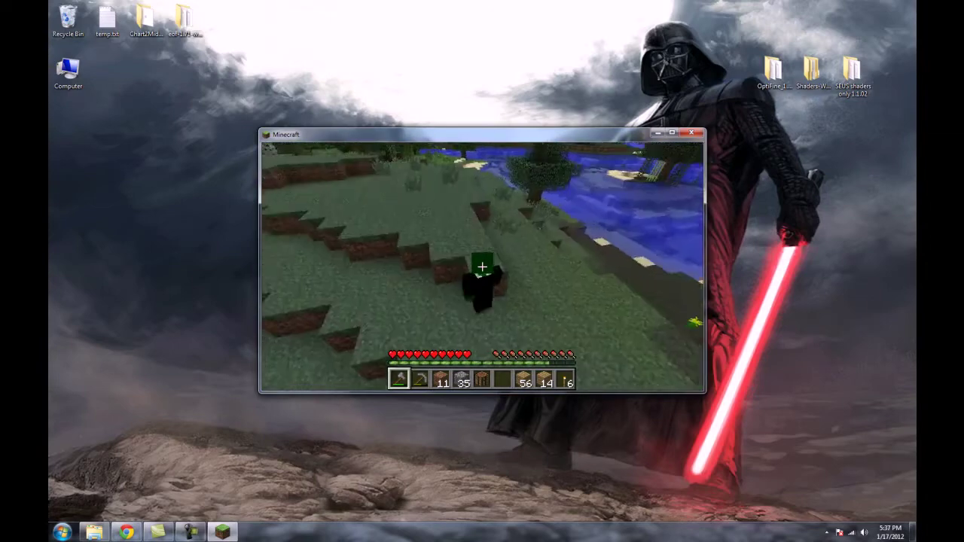
key(w)
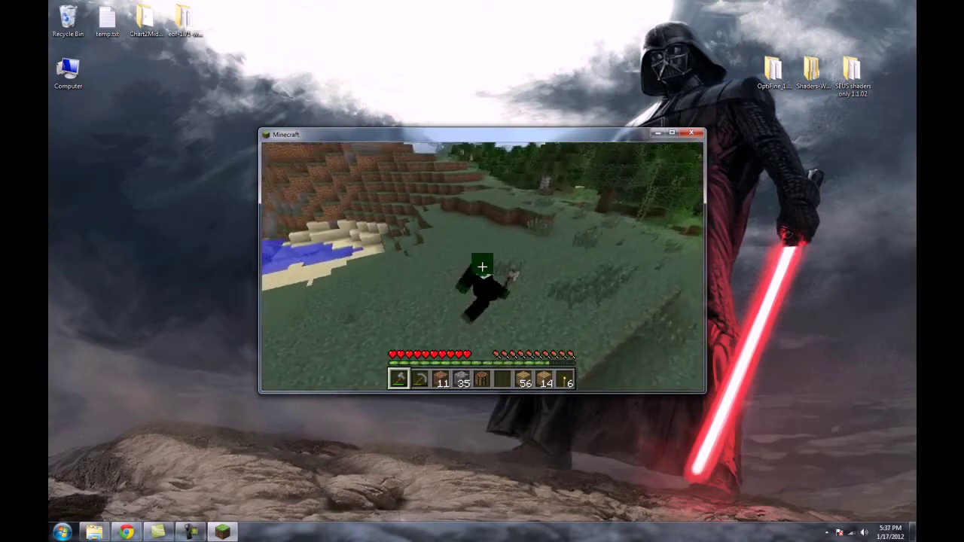
key(Escape)
Step: Lower Smooth Lighting from 100% to 63% in Video Settings and check the Details page
click(515, 294)
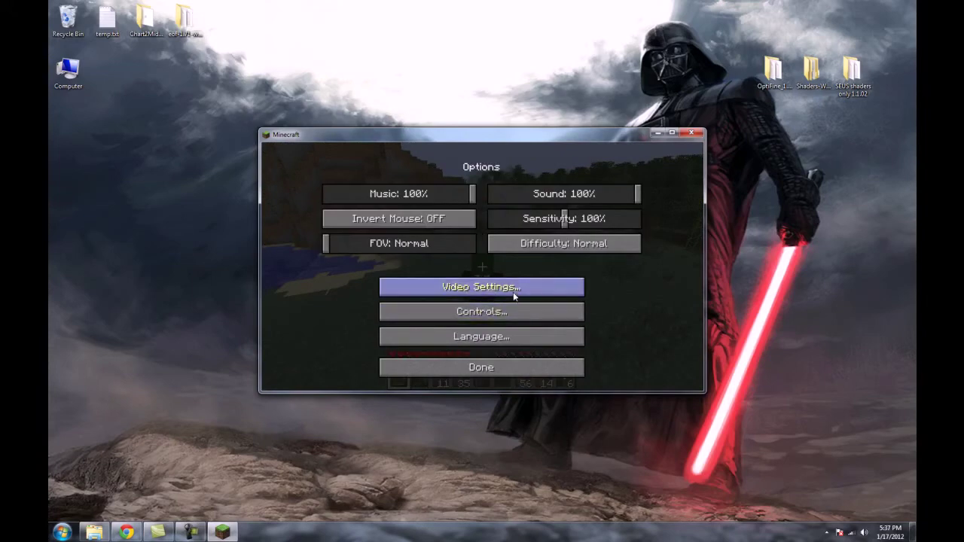
click(516, 291)
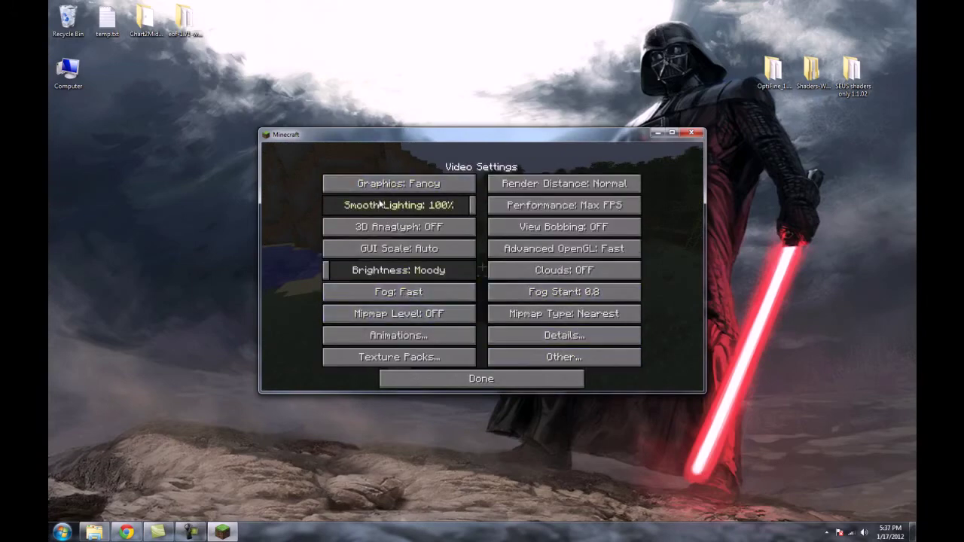
drag(469, 205, 419, 206)
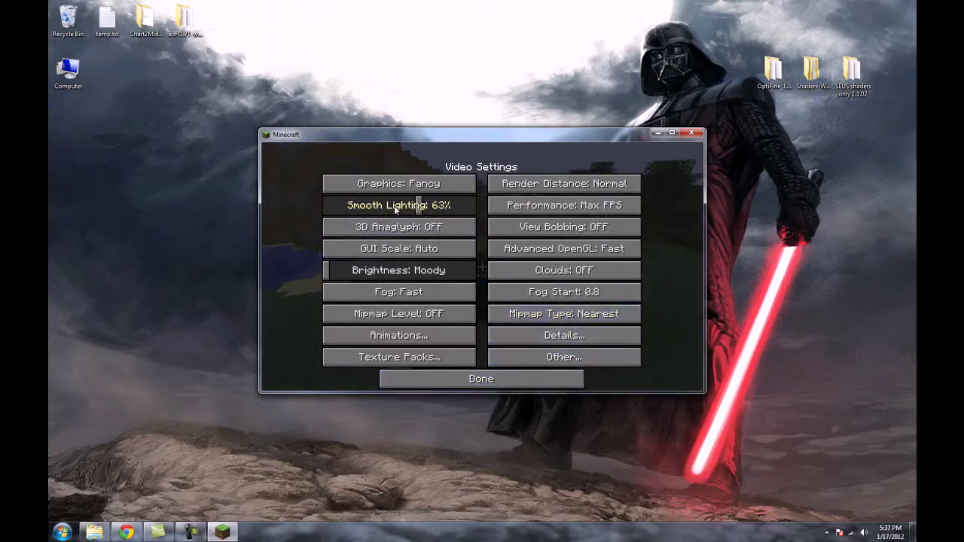
click(556, 335)
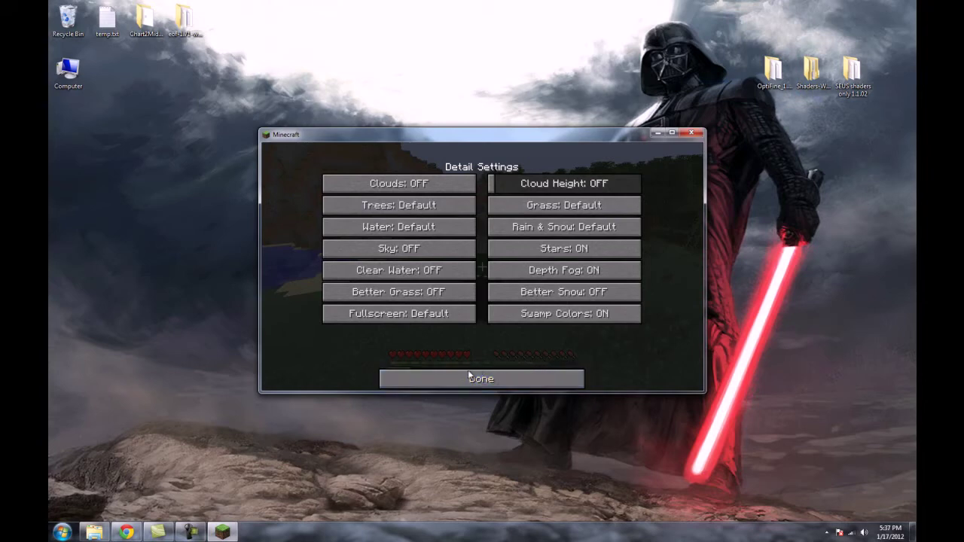
click(447, 382)
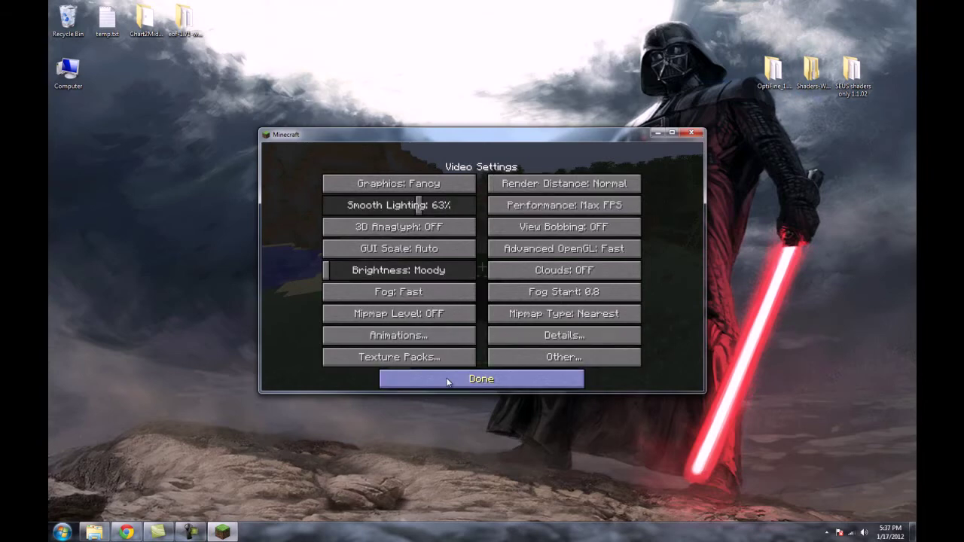
Step: Turn Weather OFF in Other Settings and return to playing the New World
click(567, 359)
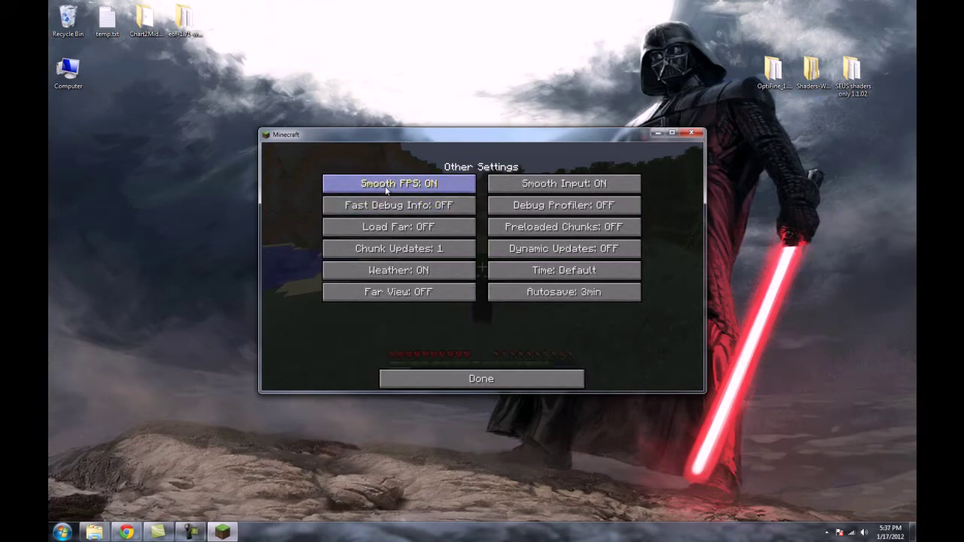
mouse_move(385, 189)
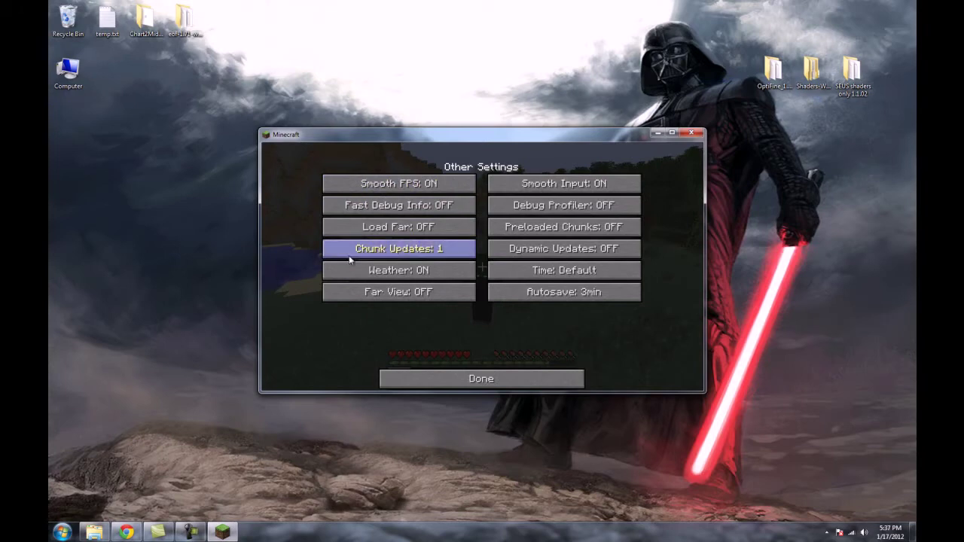
click(431, 275)
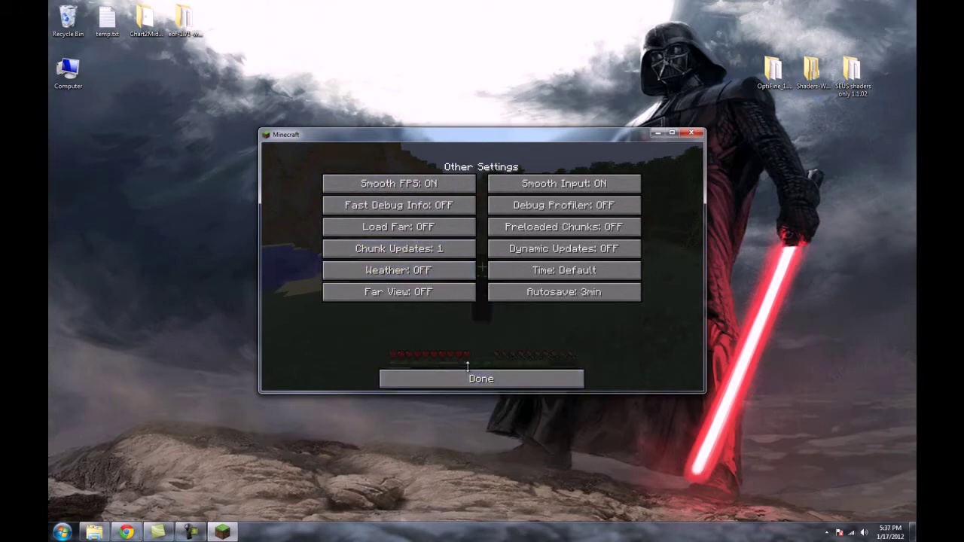
click(469, 378)
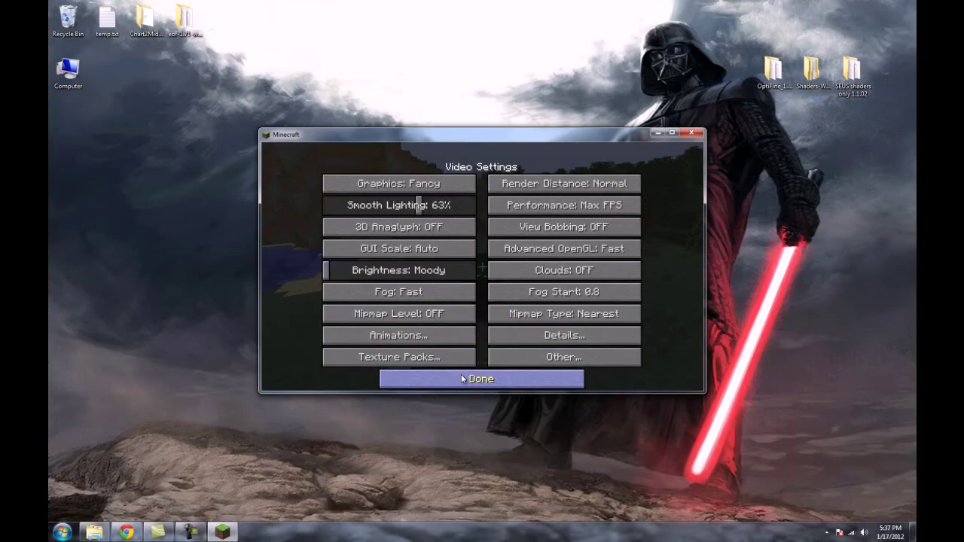
click(463, 379)
click(462, 372)
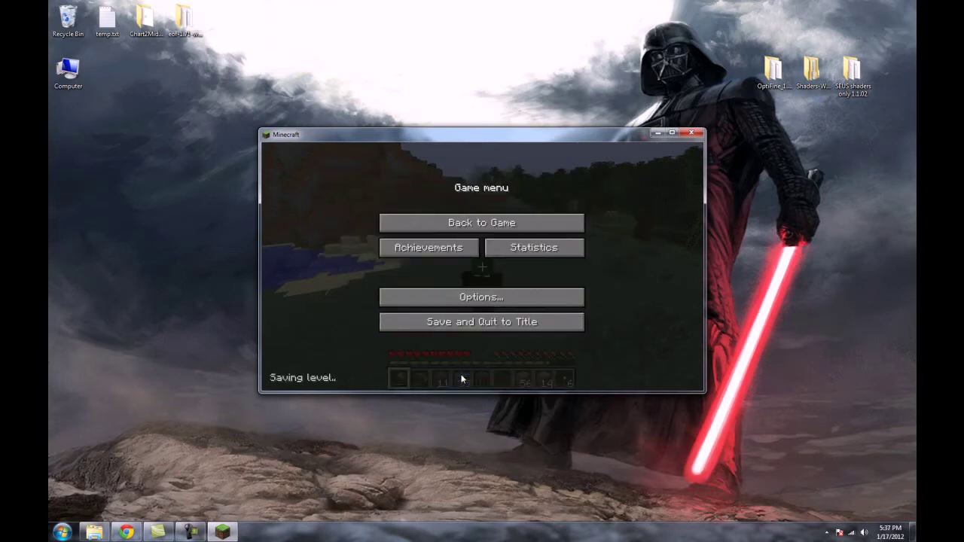
click(480, 229)
mouse_move(482, 267)
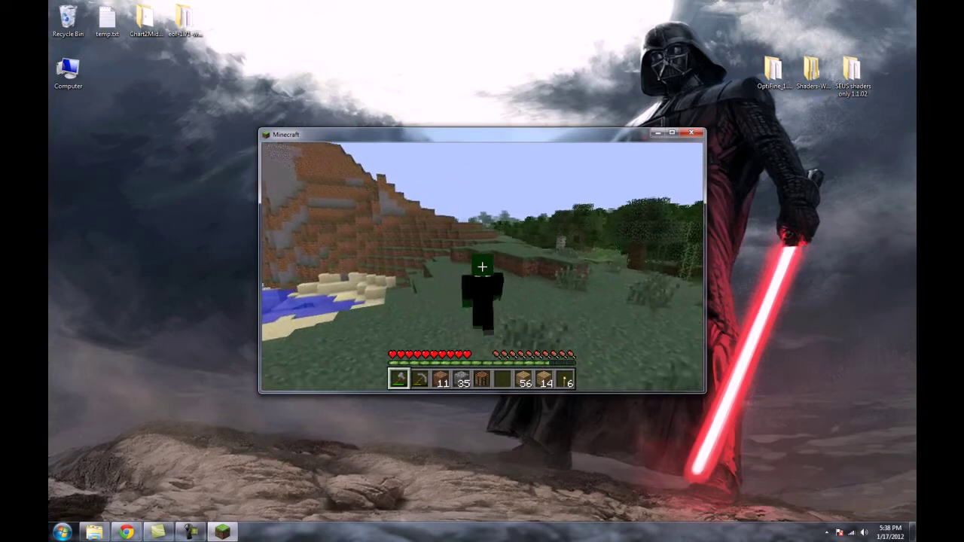
Step: Save the world and quit to the title screen from the game menu
key(Escape)
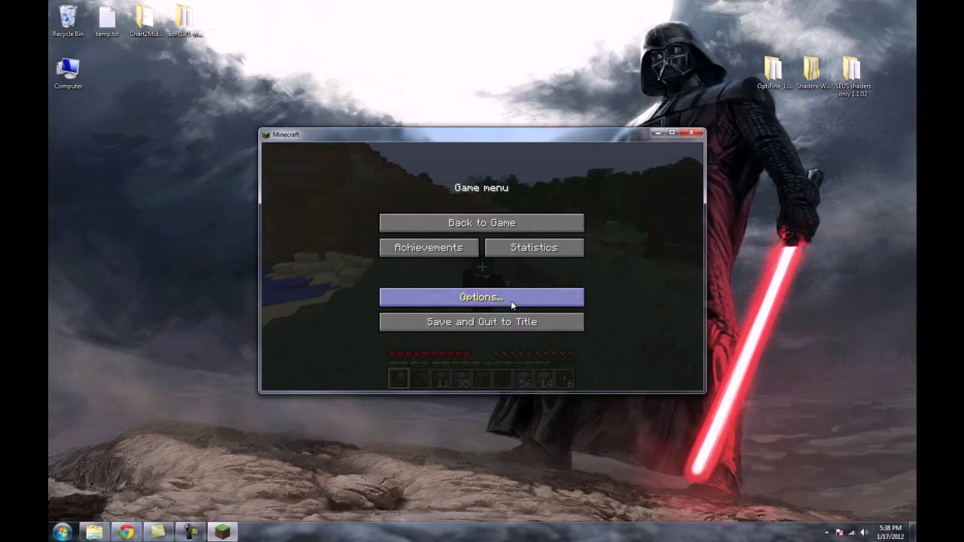
click(510, 325)
Step: Quit Minecraft and browse Shaders-Windows > Shaders > mods > shaders > alternative shaders
click(523, 352)
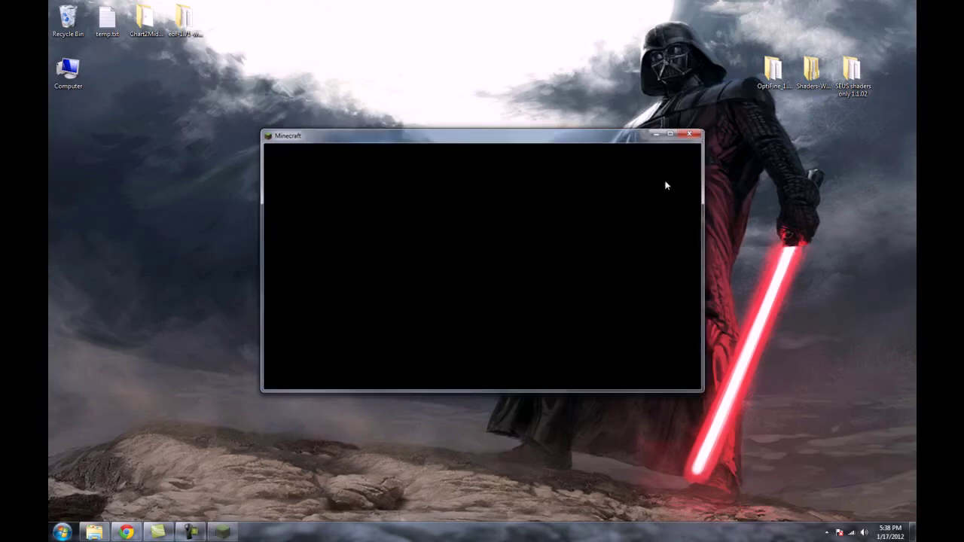
double_click(812, 70)
double_click(477, 153)
double_click(490, 165)
double_click(491, 154)
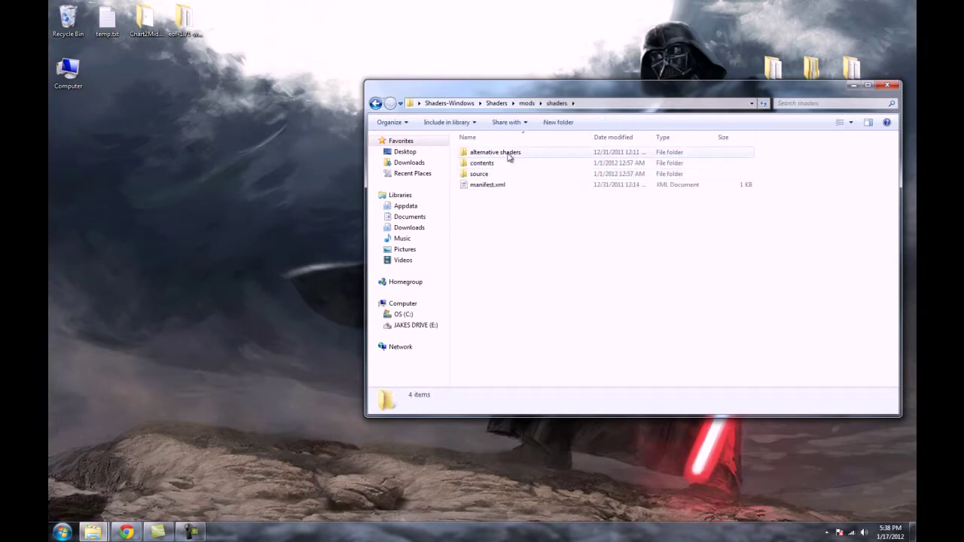
double_click(509, 155)
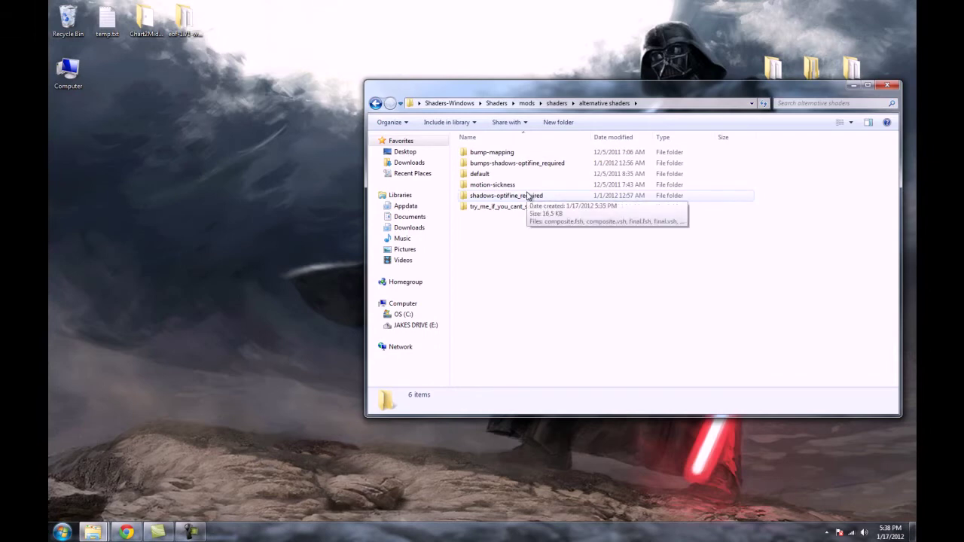
Step: Close that window and open the SEUS shaders only 1.1.02 desktop folder
click(887, 85)
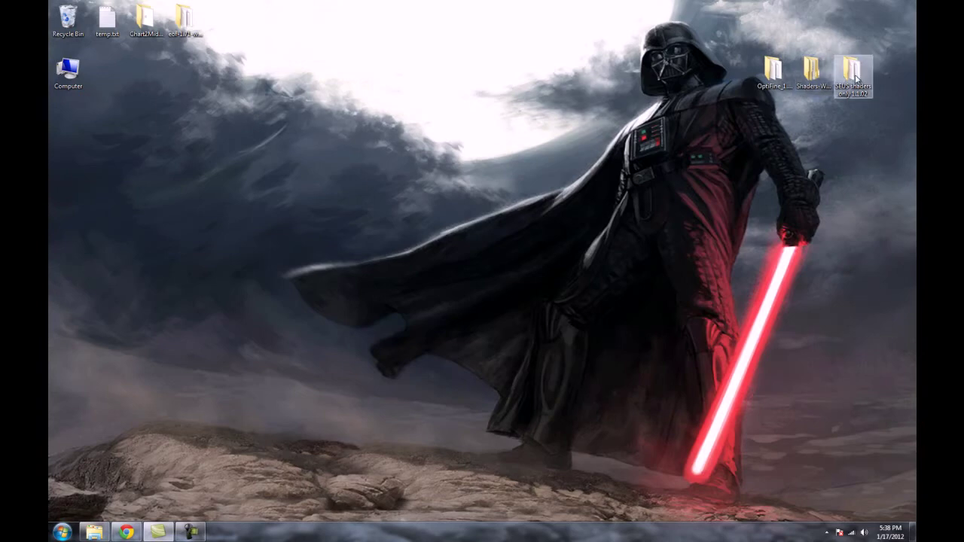
double_click(856, 78)
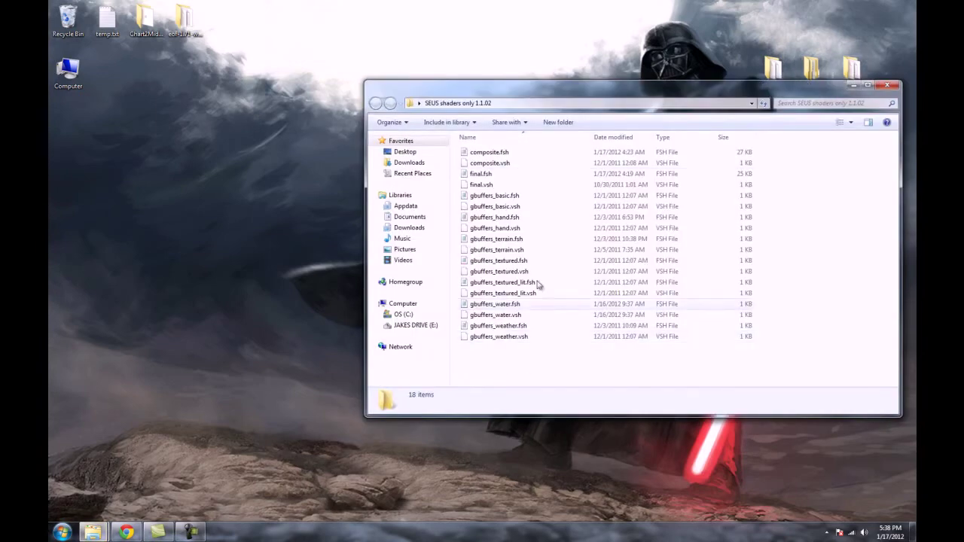
drag(753, 93, 732, 93)
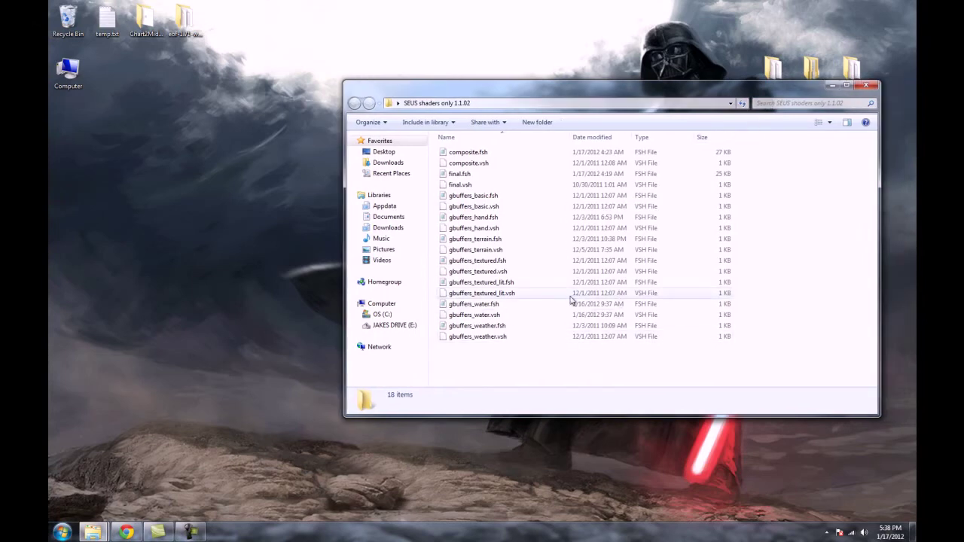
Step: Open the AppData Roaming folder by running %appdata%
click(60, 533)
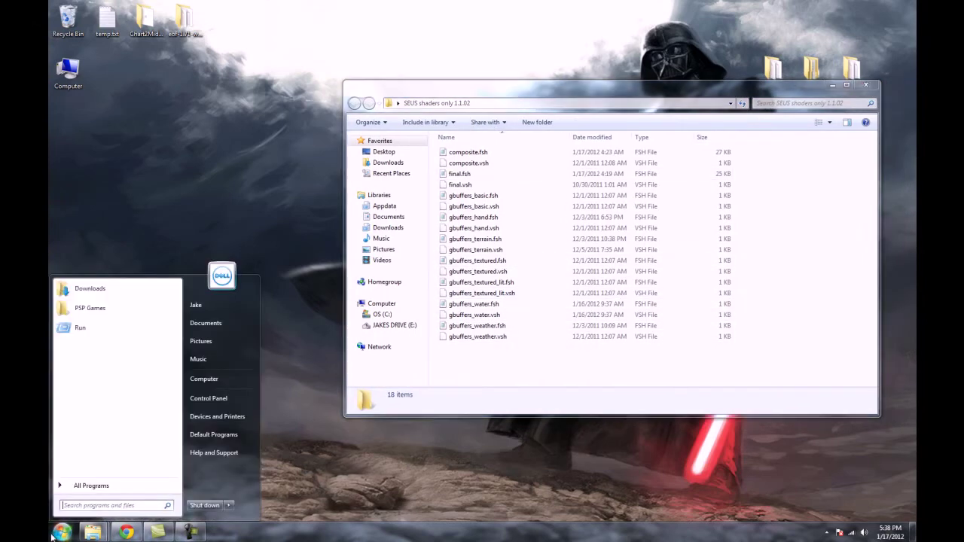
click(138, 331)
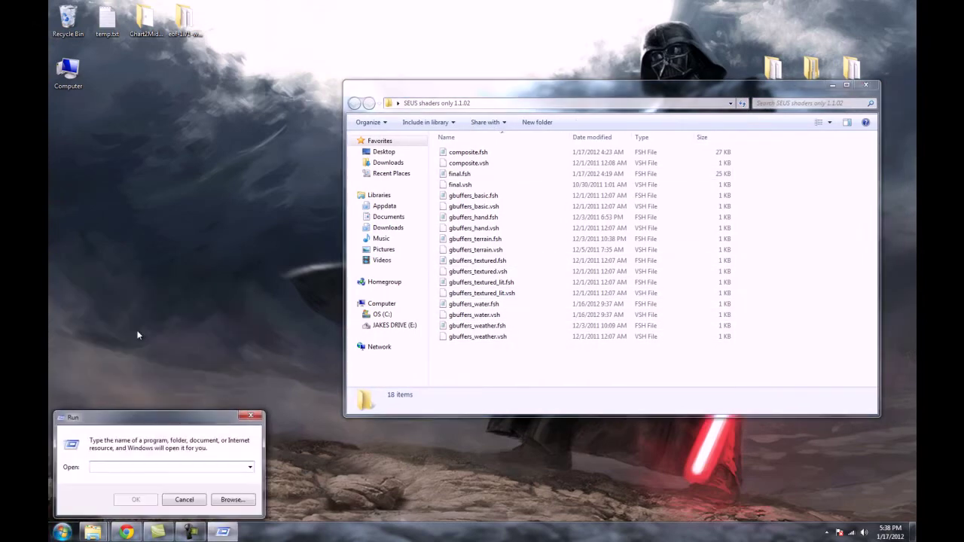
text(%appdat)
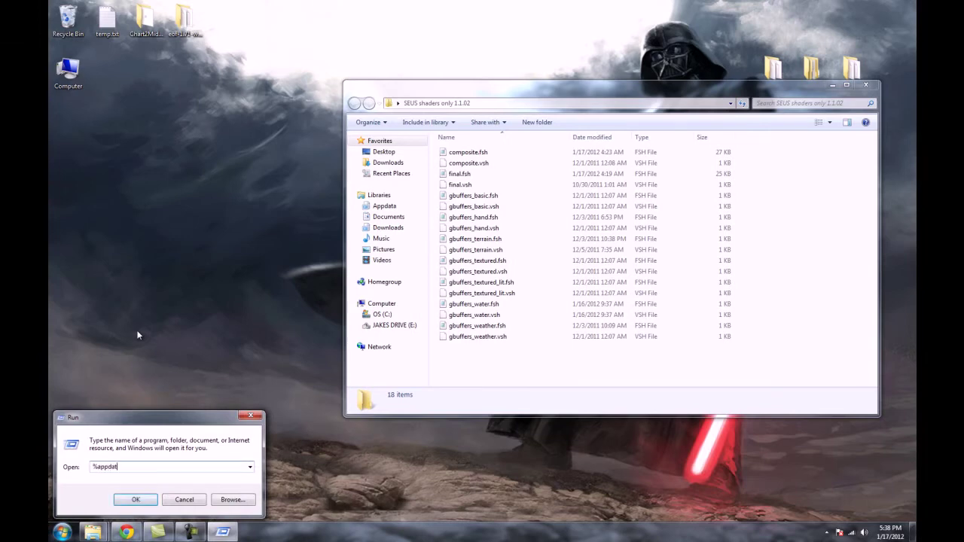
text(a%)
key(Return)
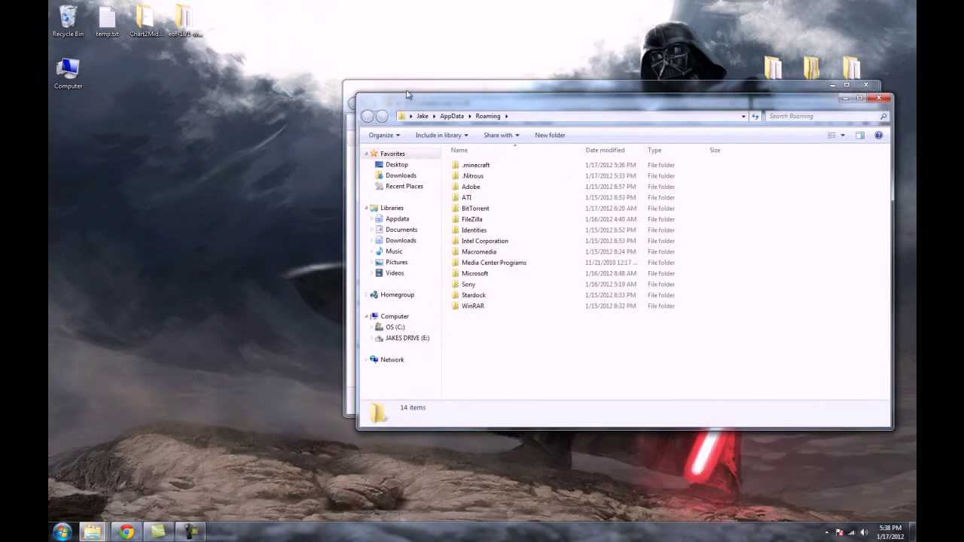
Step: Go into .minecraft\bin and bring up the context menu for minecraft.jar
double_click(475, 165)
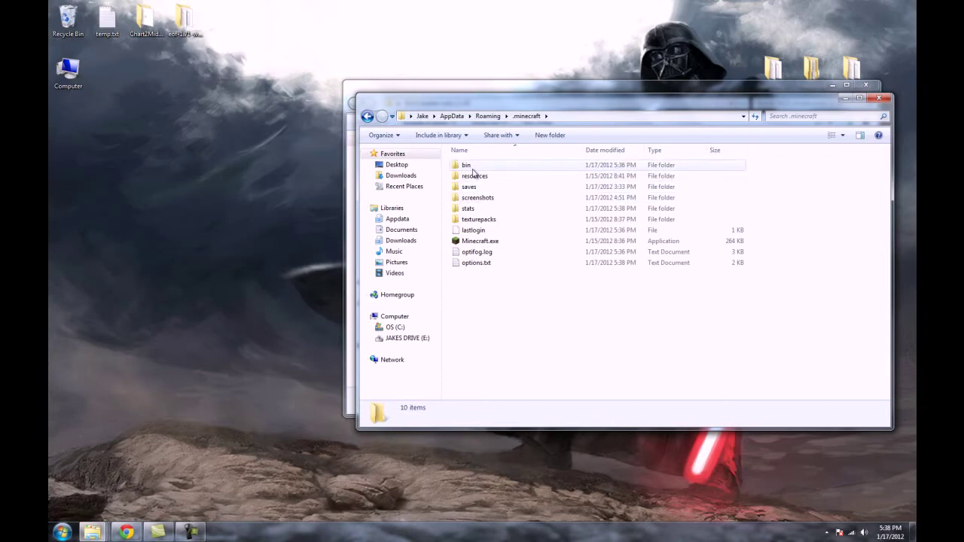
double_click(470, 167)
right_click(515, 219)
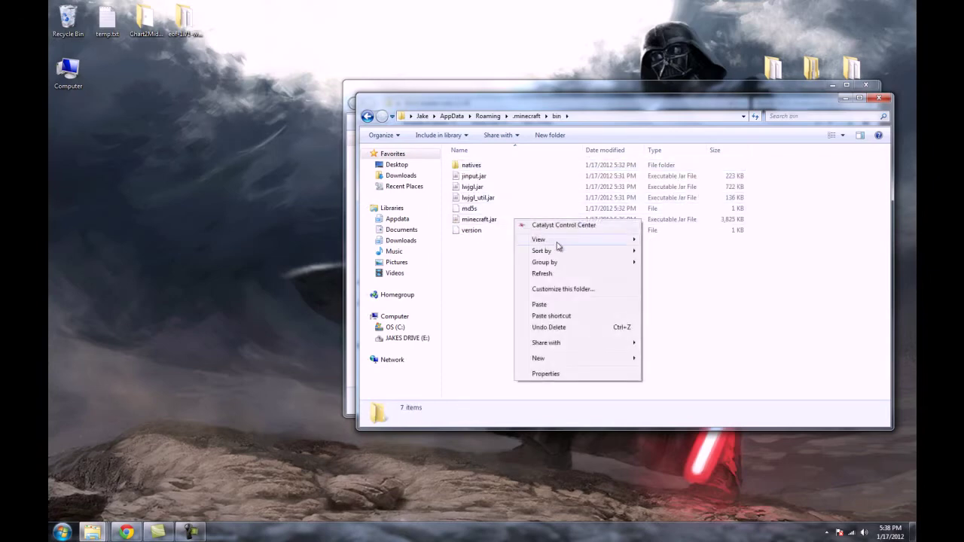
click(490, 219)
right_click(489, 218)
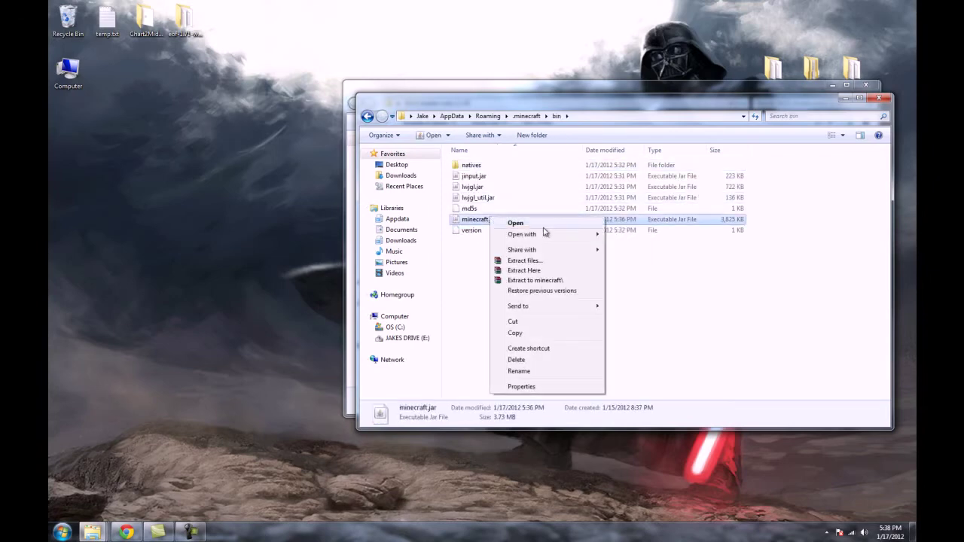
Step: Open minecraft.jar in WinRAR and go into its shaders folder
mouse_move(595, 235)
click(630, 243)
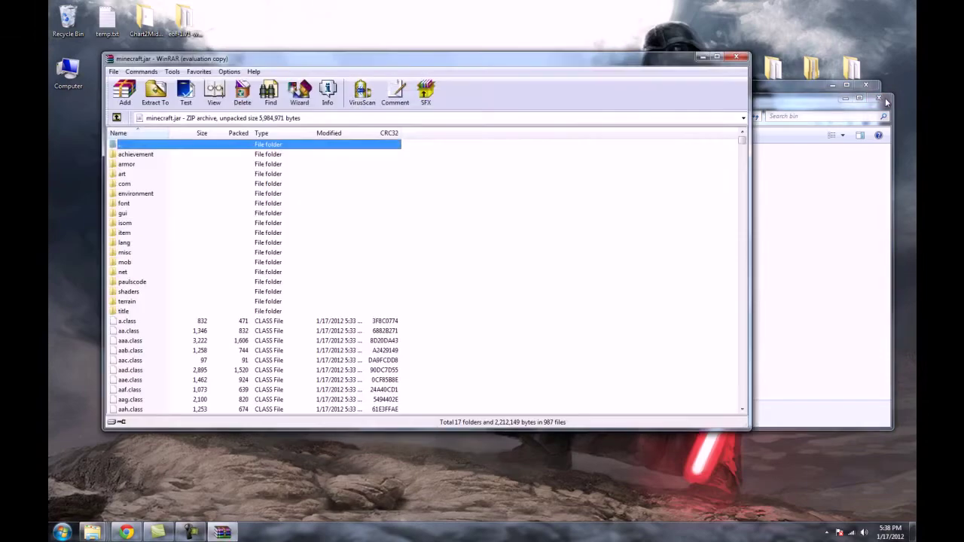
click(886, 102)
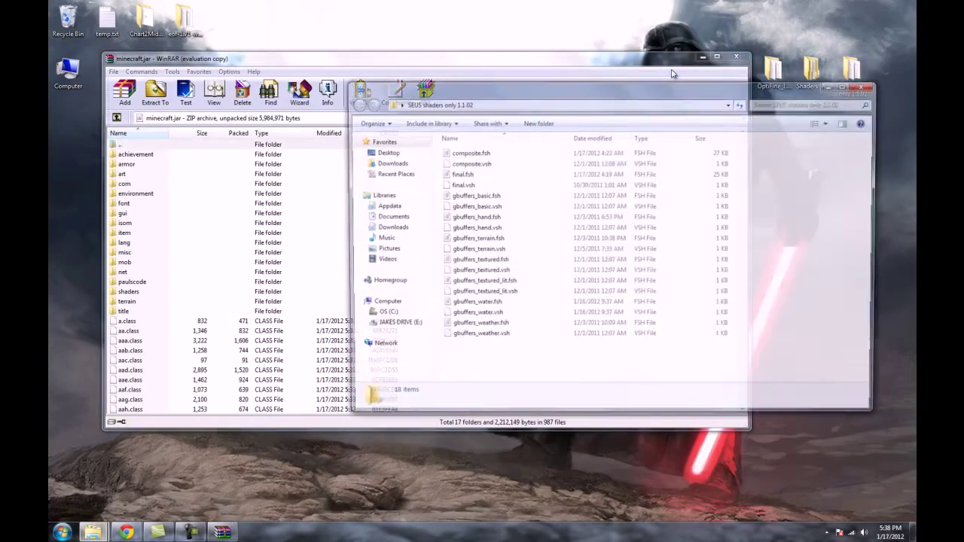
double_click(129, 291)
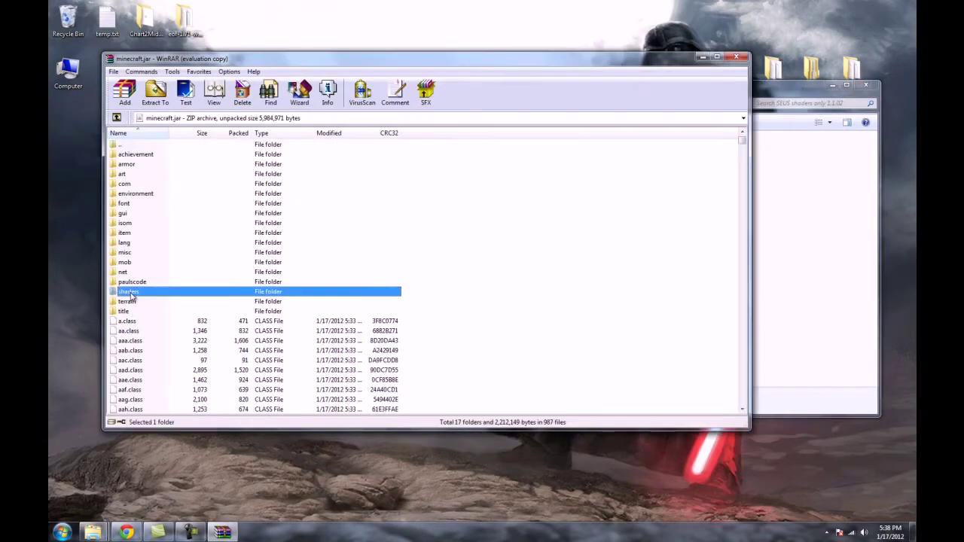
Step: Add all 18 SEUS shader files to minecraft.jar's shaders folder and confirm
click(751, 321)
drag(537, 375, 450, 147)
drag(489, 198, 143, 213)
click(424, 331)
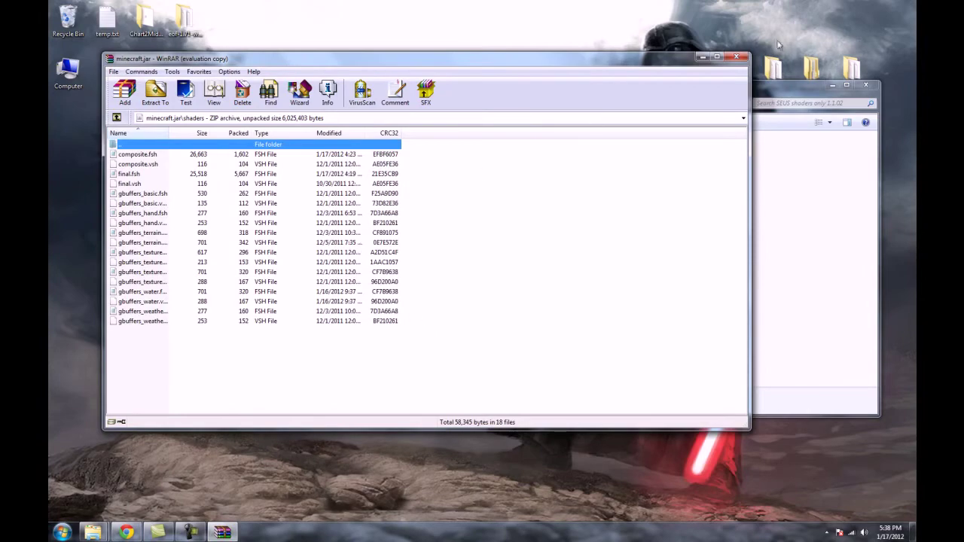
Step: Close WinRAR and the SEUS folder window, and start the Minecraft Launcher
click(742, 58)
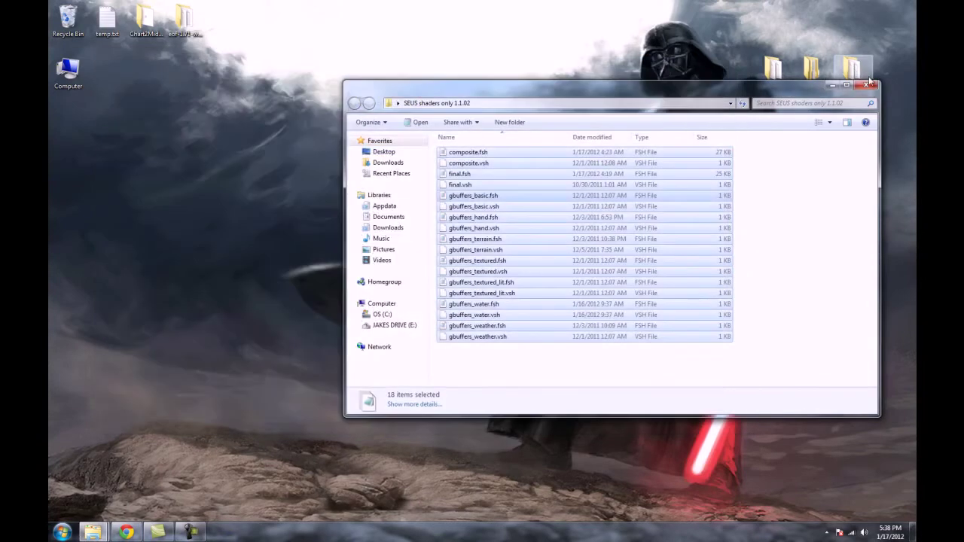
click(866, 85)
click(581, 503)
Step: Log in, load the New World save in third-person view to see shader shadows, then pause
click(681, 367)
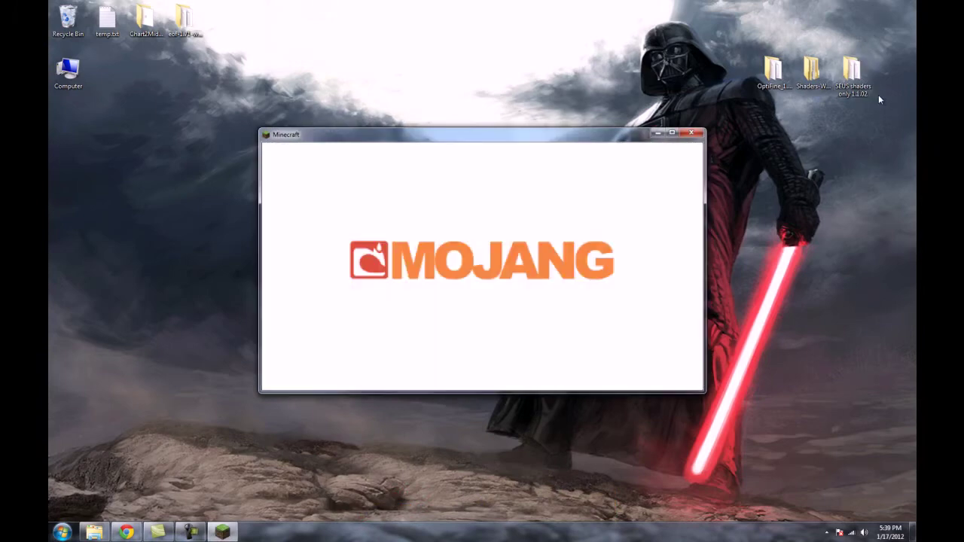
click(510, 265)
click(431, 242)
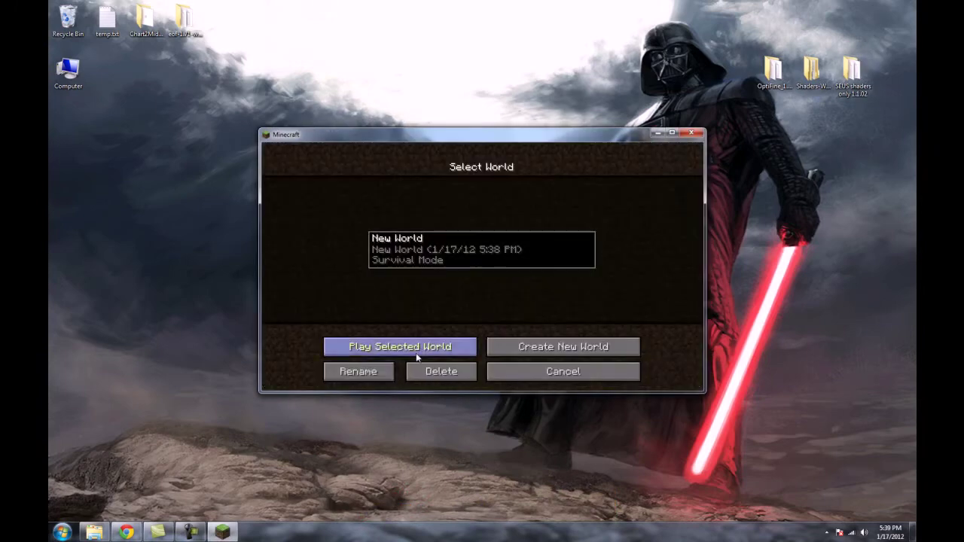
click(416, 348)
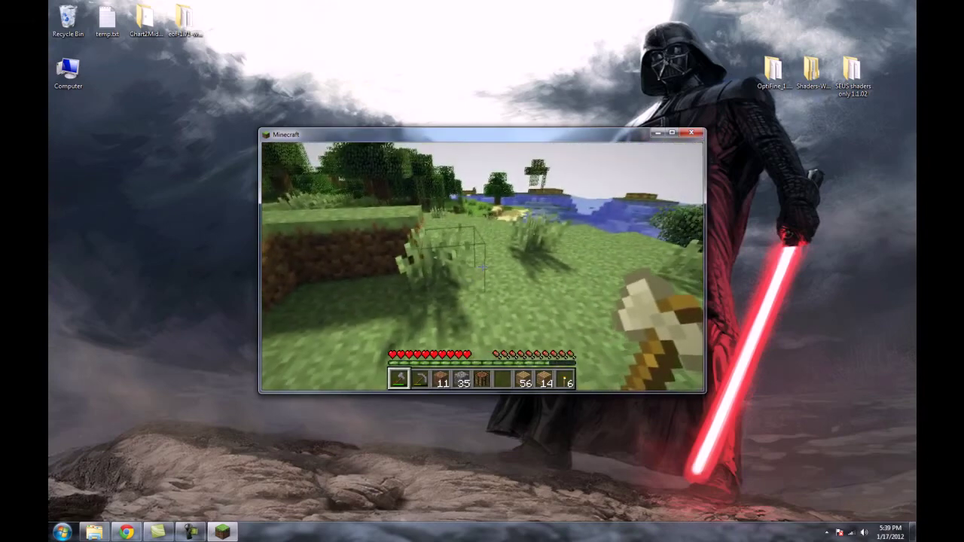
key(F5)
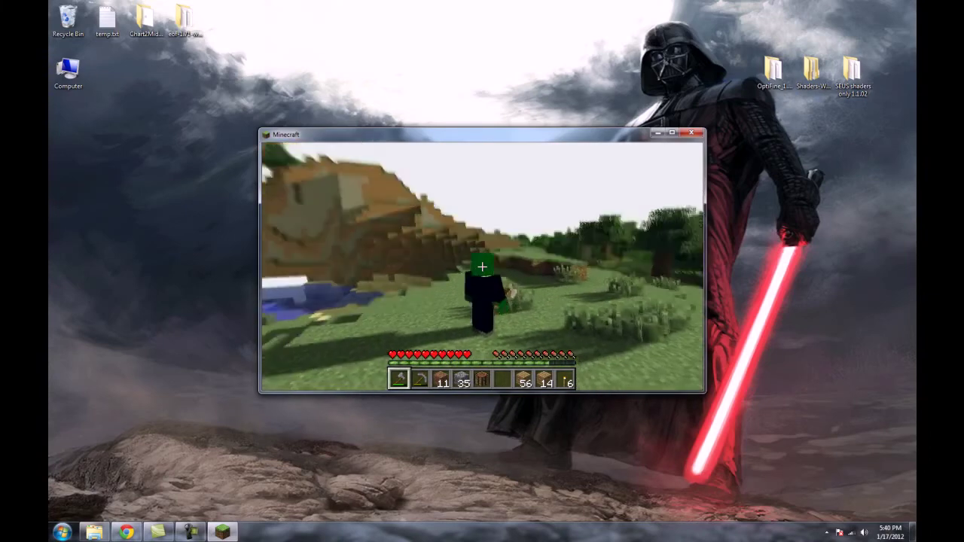
key(Escape)
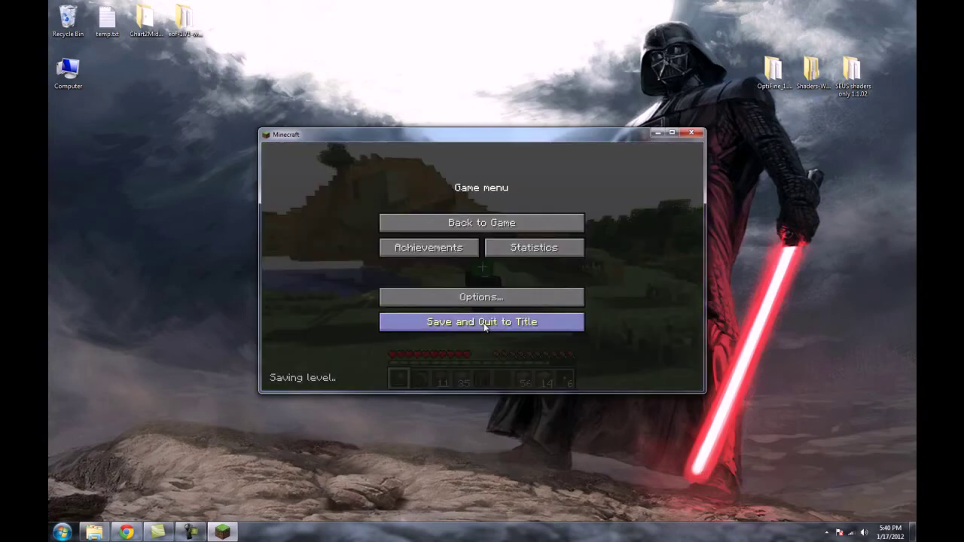
Step: Save and quit to title, quit Minecraft, and rearrange the desktop folder icons
click(484, 324)
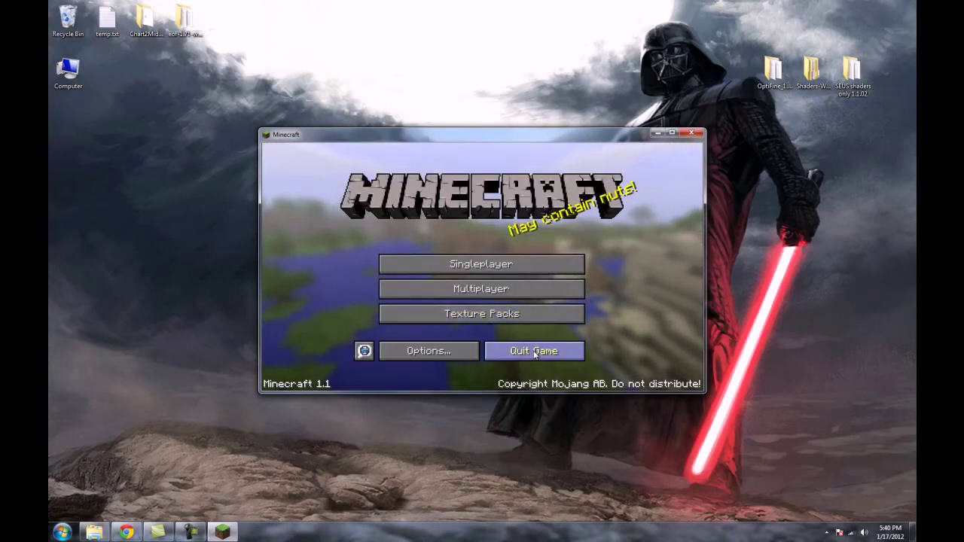
click(534, 352)
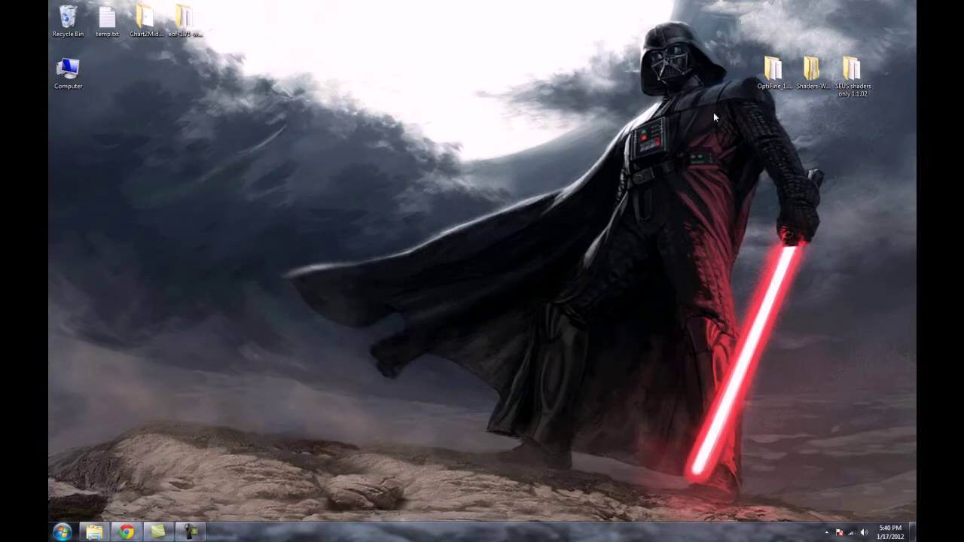
click(767, 71)
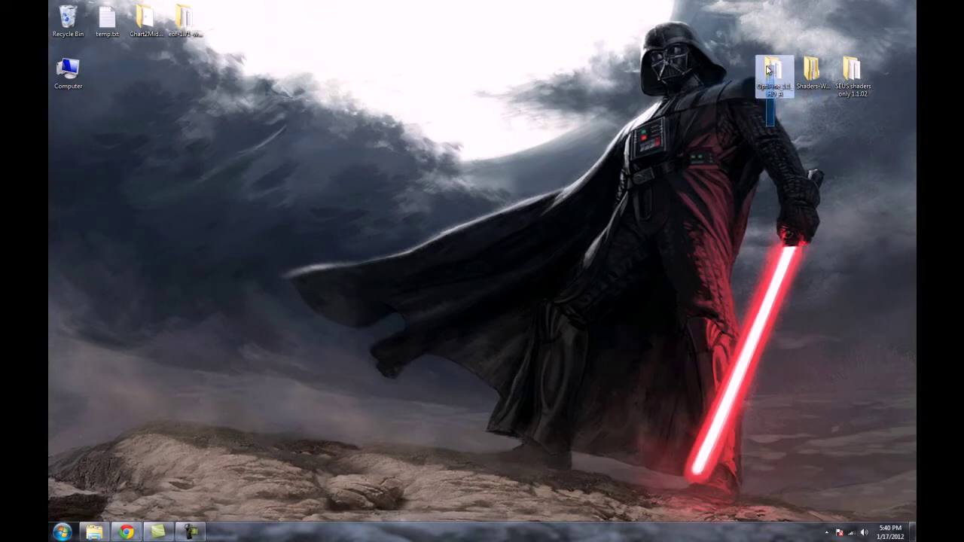
drag(763, 70, 735, 71)
drag(708, 34, 741, 97)
Step: Inspect INSTALLER.exe and nitrous.jar in Shaders-Windows > Shaders, then close the window
click(815, 72)
double_click(803, 68)
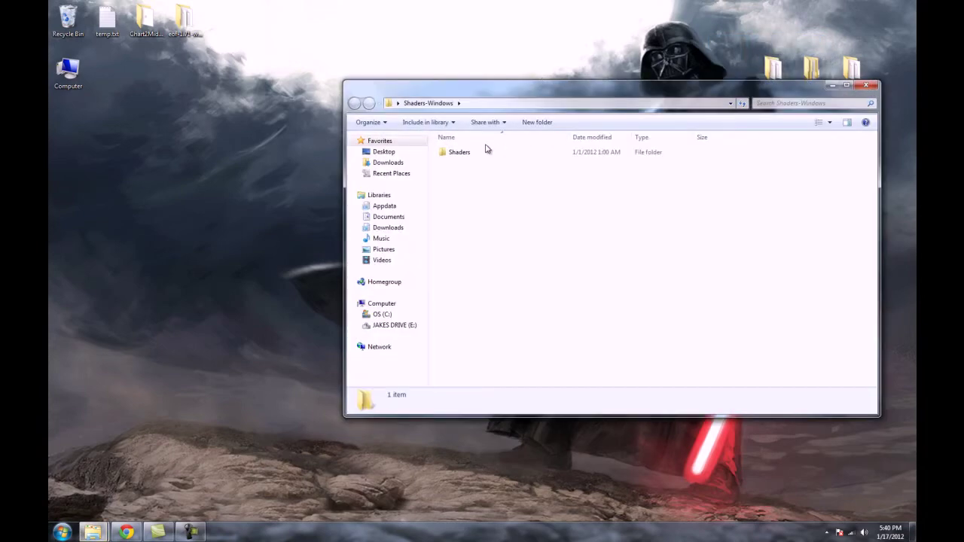
double_click(456, 155)
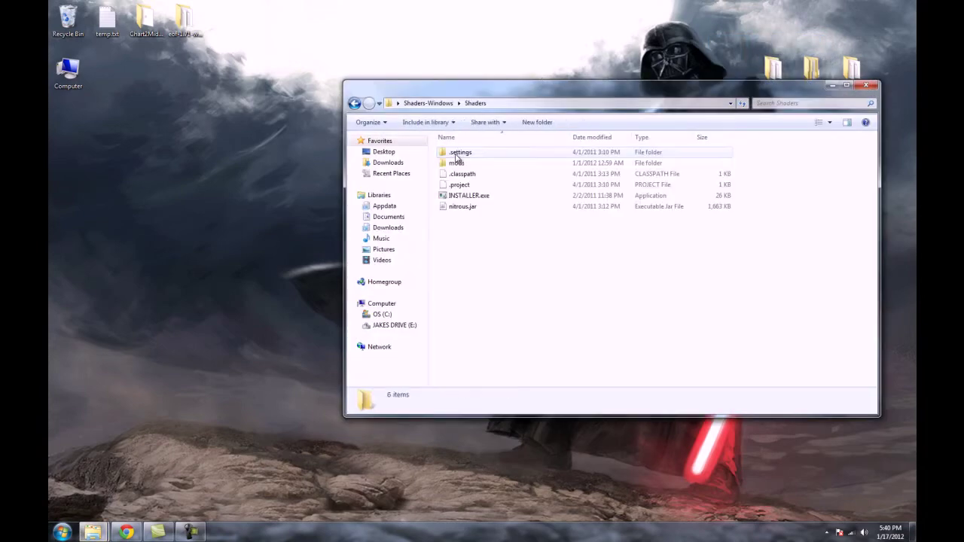
click(494, 197)
mouse_move(496, 305)
mouse_down()
mouse_move(448, 205)
mouse_move(491, 295)
mouse_up()
click(485, 211)
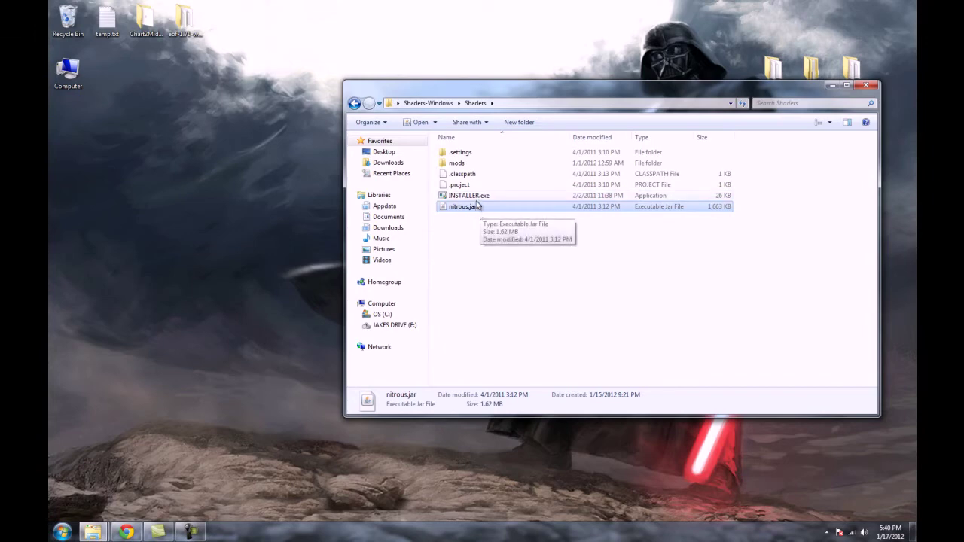
click(474, 201)
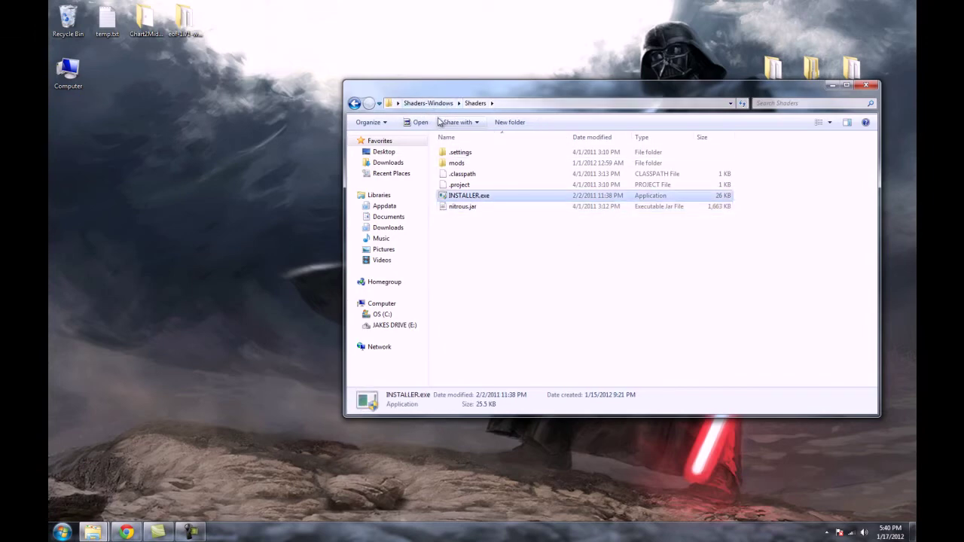
click(470, 209)
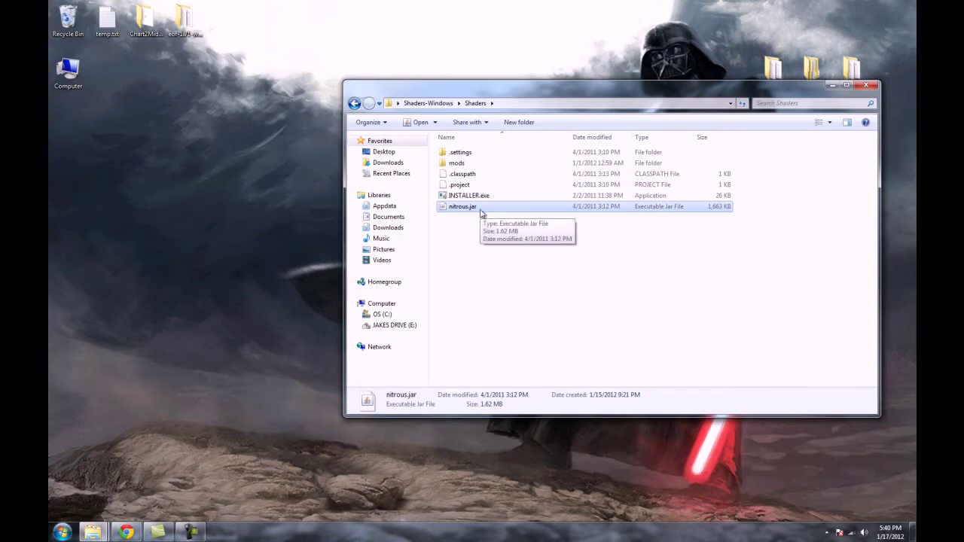
click(865, 86)
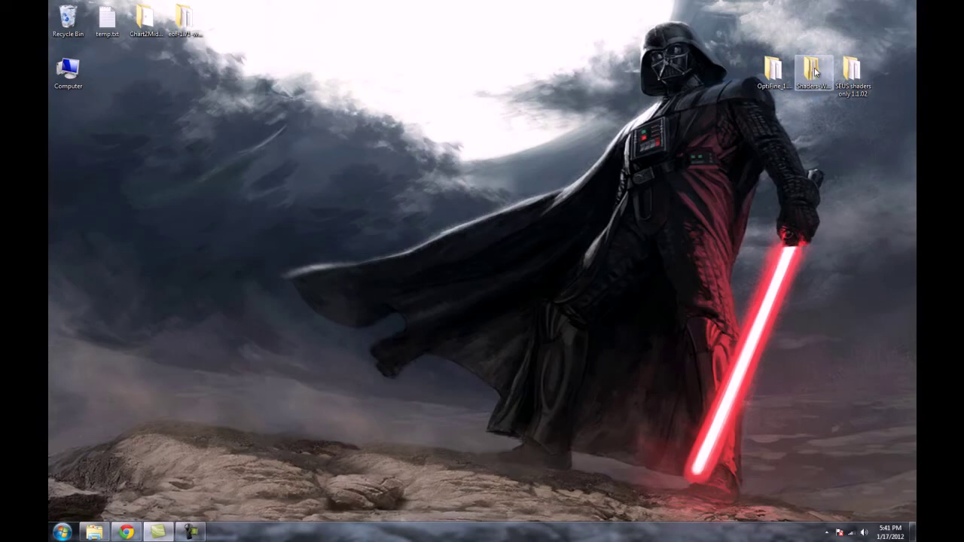
Step: Open the SEUS shaders folder and select all 18 shader files in it
double_click(851, 71)
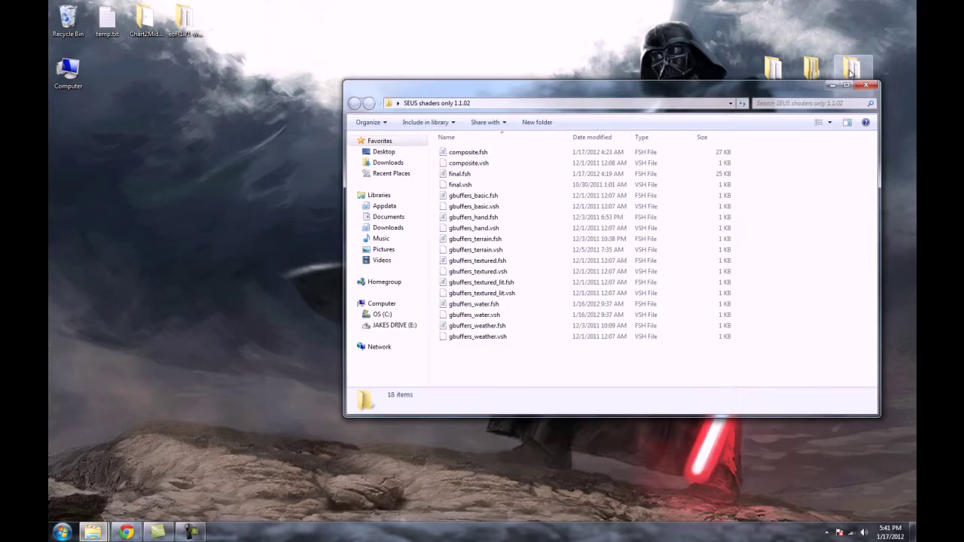
drag(648, 82, 632, 104)
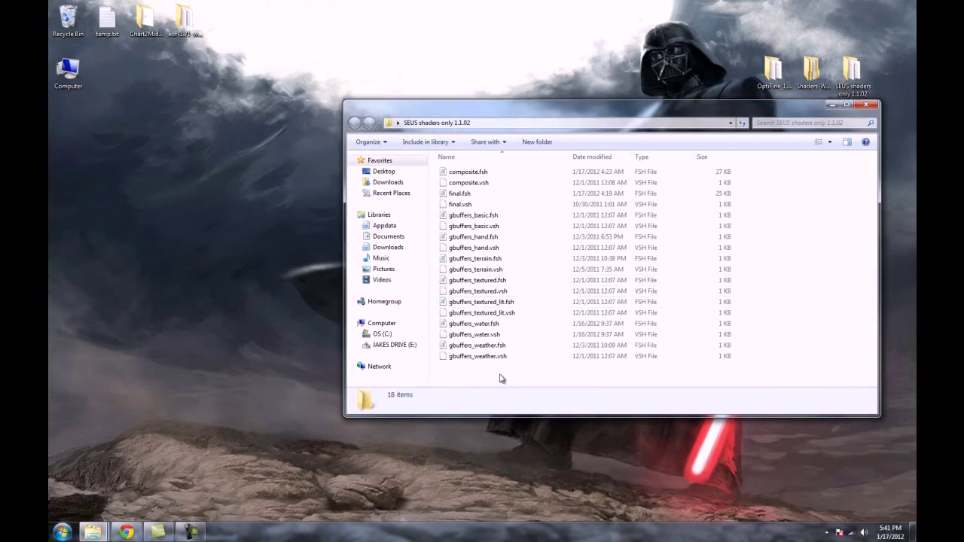
drag(502, 379, 436, 147)
Step: Navigate through Appdata to the .minecraft\bin folder
key(super)
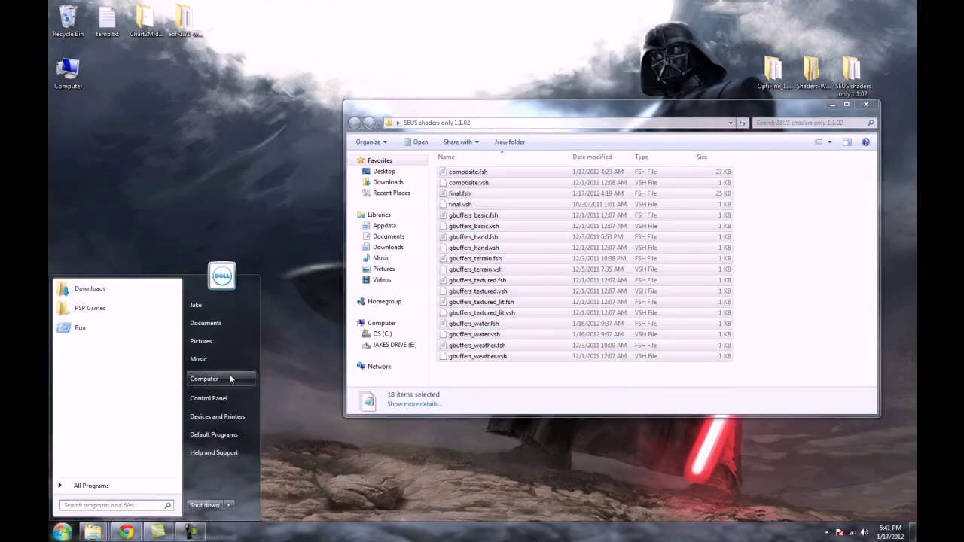
click(385, 226)
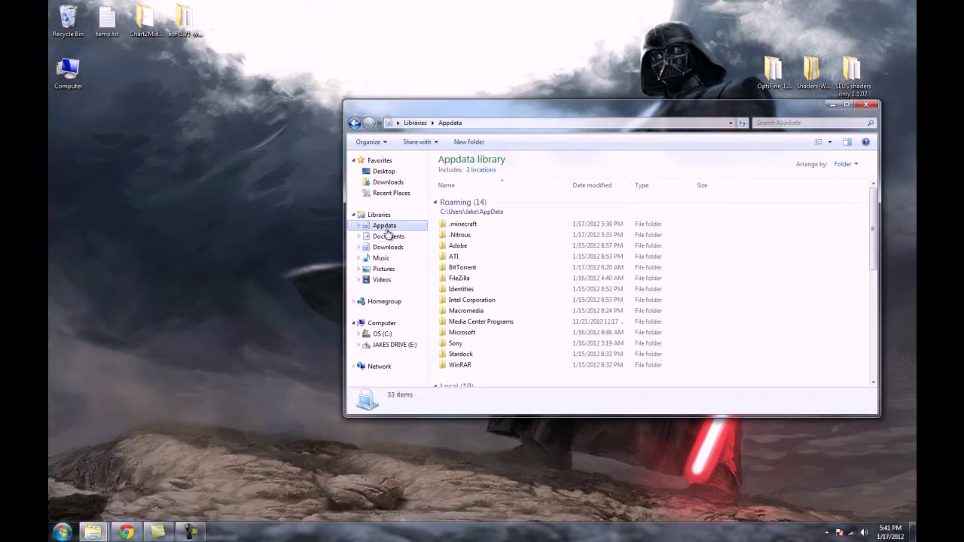
double_click(458, 226)
double_click(456, 201)
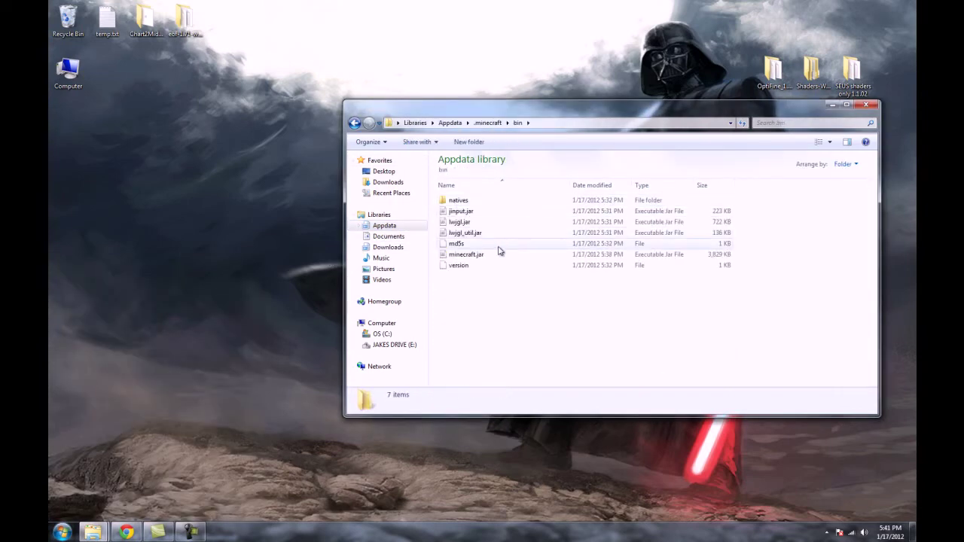
Step: Open minecraft.jar in WinRAR, confirm its shaders folder has the same 18 files, then close it
right_click(471, 255)
mouse_move(527, 272)
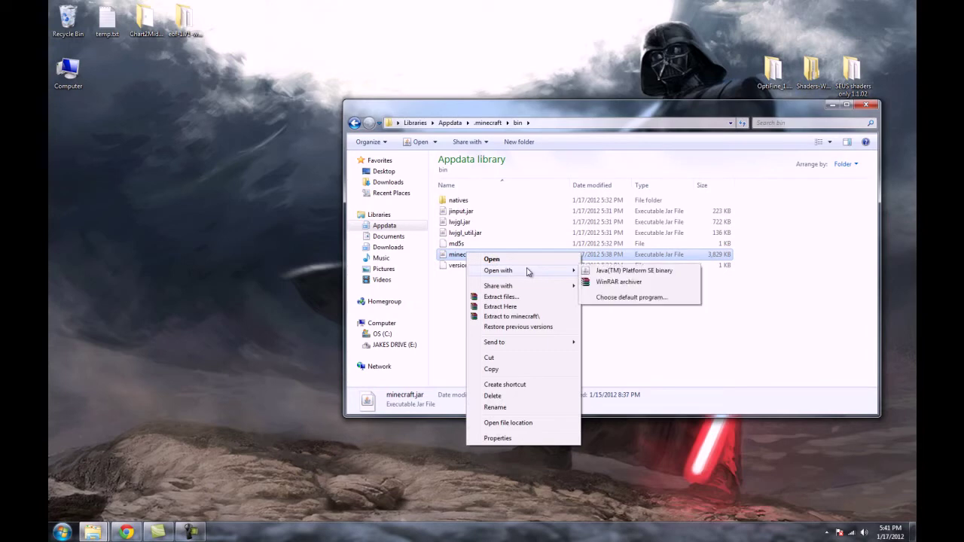
click(610, 283)
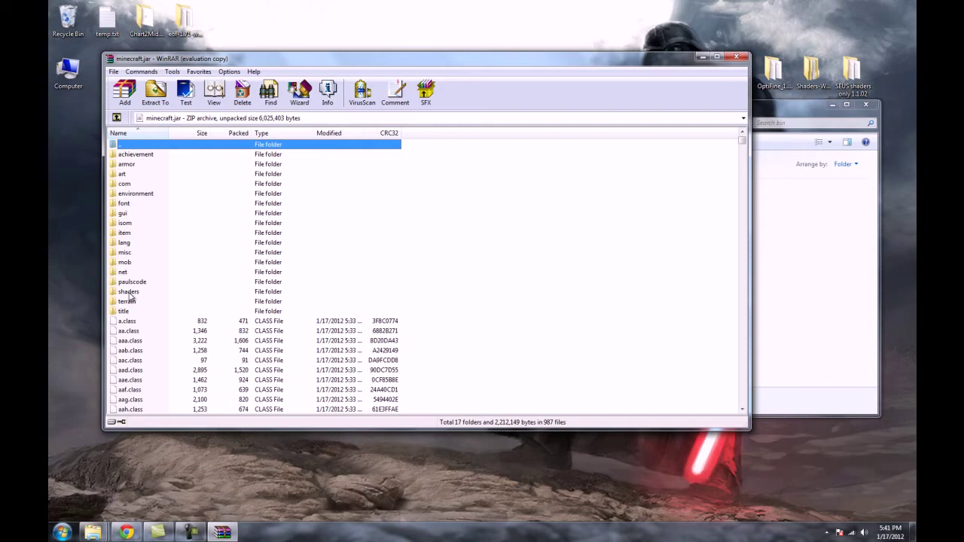
double_click(128, 292)
drag(192, 380, 171, 349)
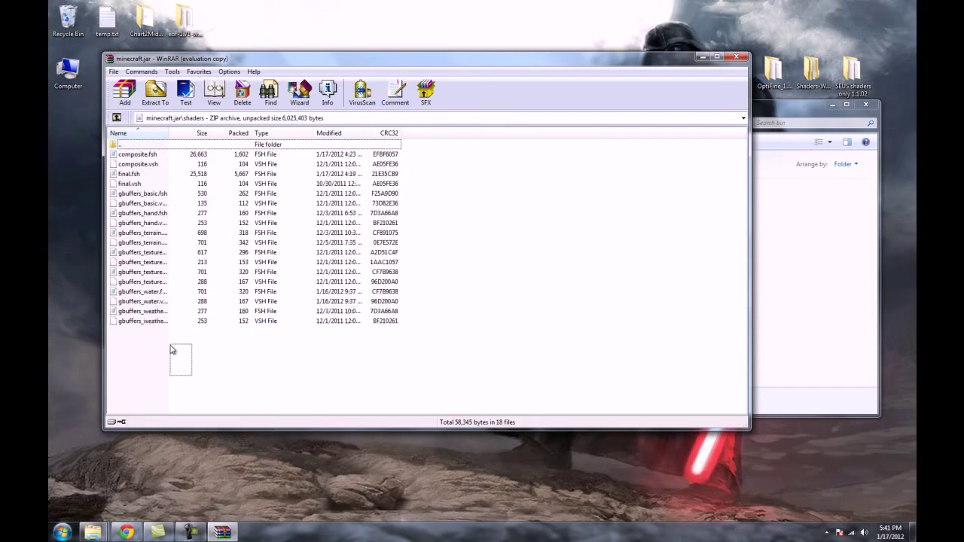
click(735, 59)
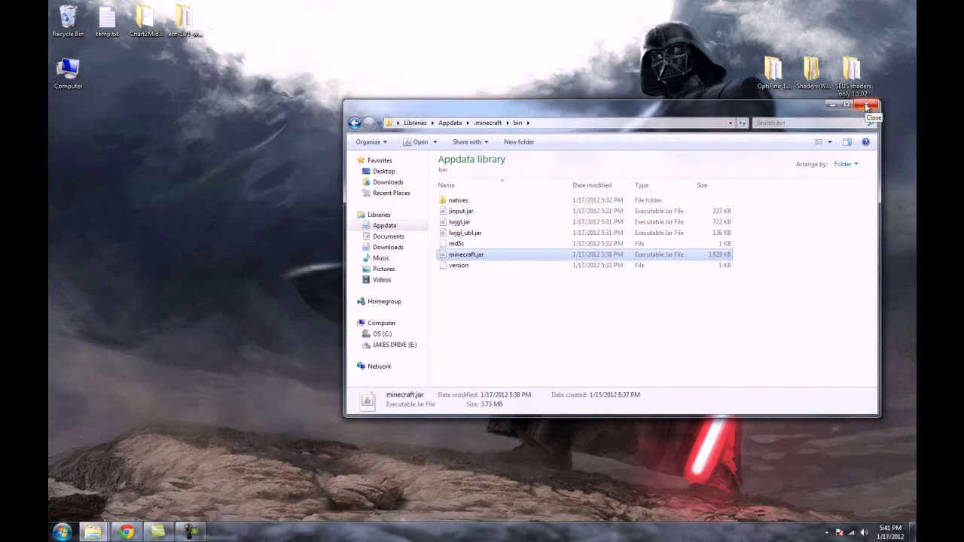
Step: Close the .minecraft\bin window, then briefly reopen and close the SEUS shaders folder
click(867, 106)
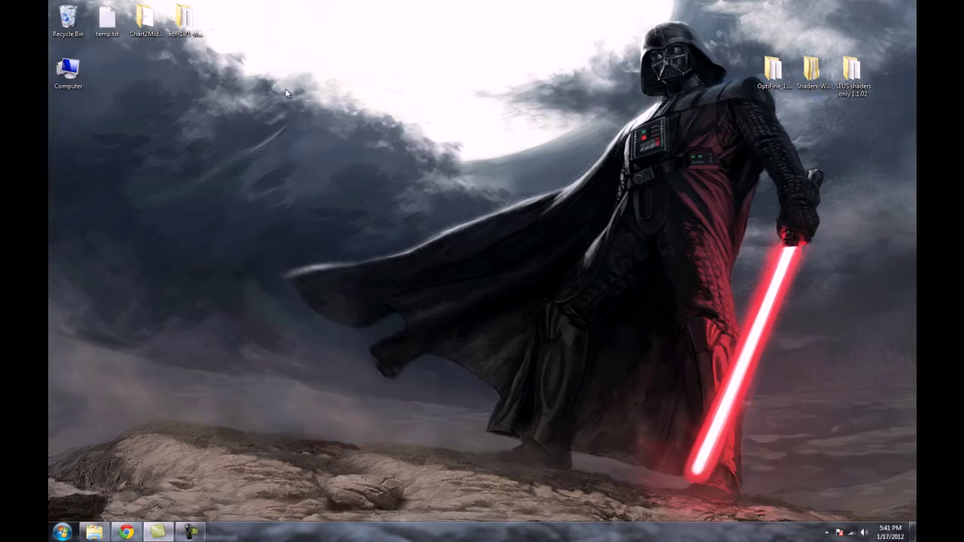
double_click(863, 87)
key(alt+F4)
Step: Open composite.fsh from the SEUS shaders folder as plain text in Notepad
double_click(859, 83)
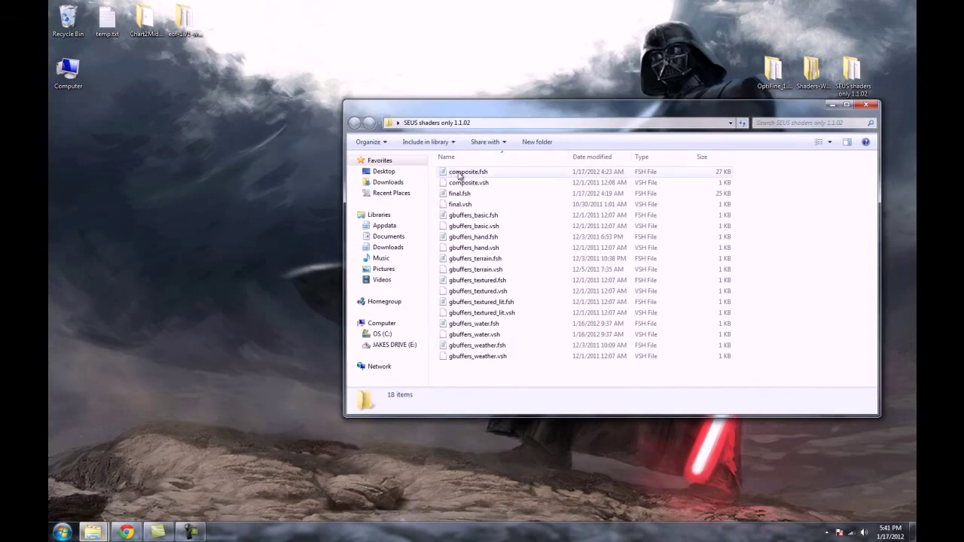
click(460, 173)
double_click(461, 173)
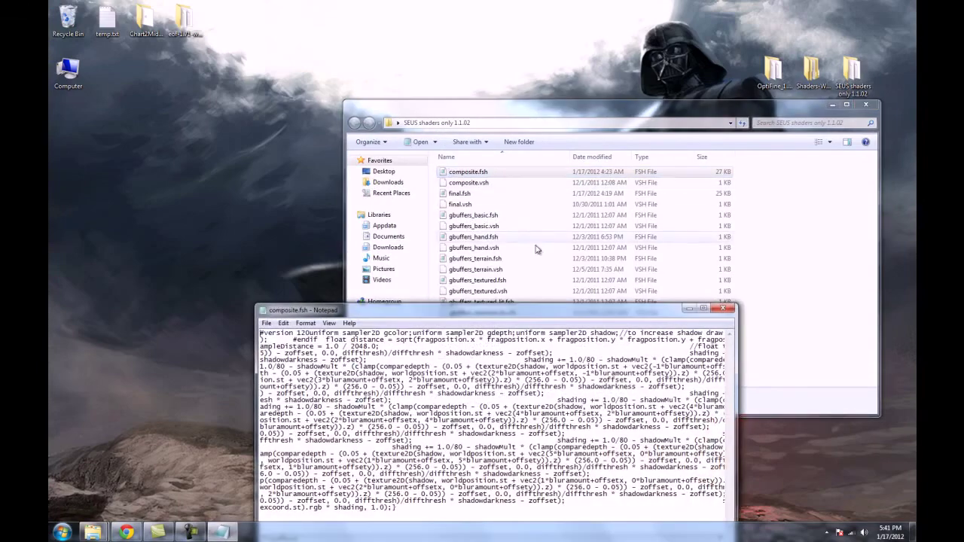
drag(457, 303, 460, 192)
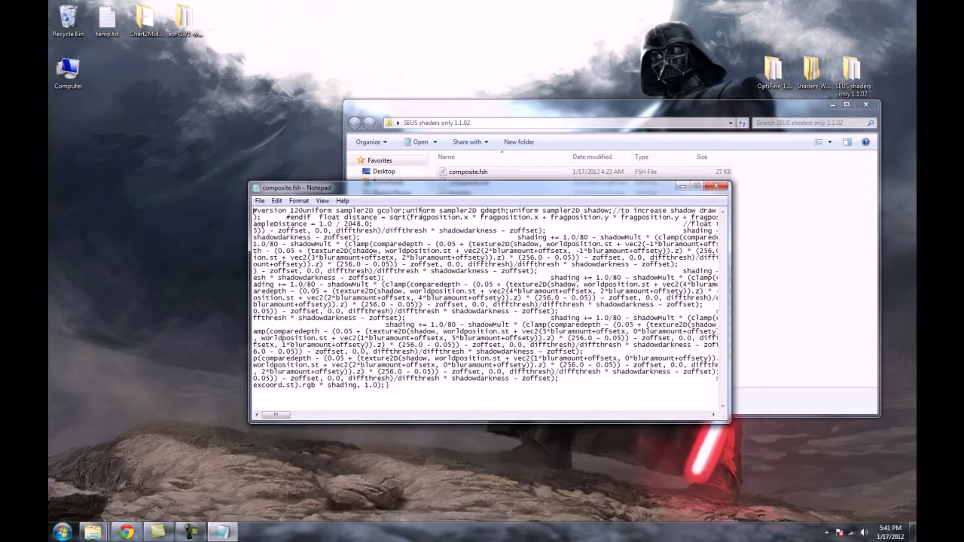
Step: Highlight the SHADOWRES 4096 and SHADOWHPL settings, then close Notepad without changes
drag(277, 414, 305, 415)
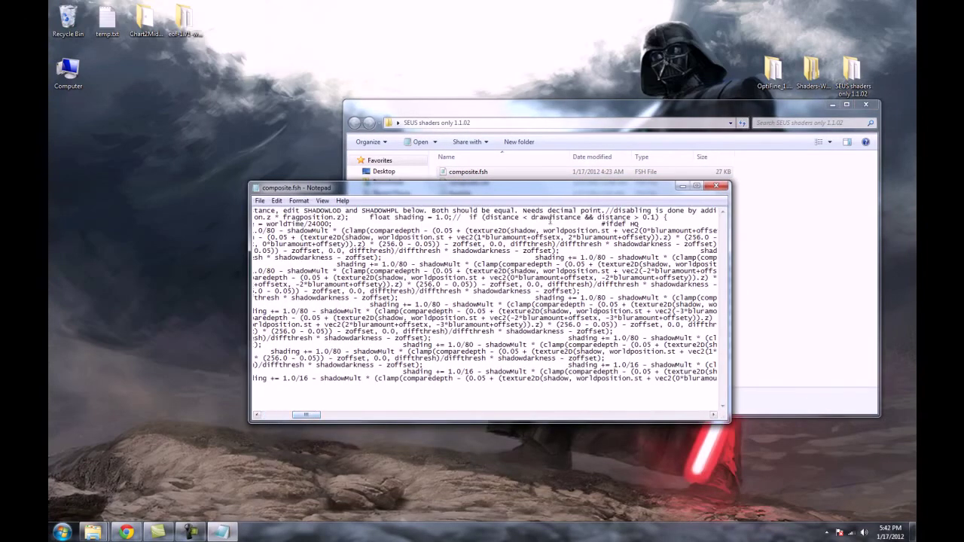
drag(552, 216, 298, 212)
click(377, 212)
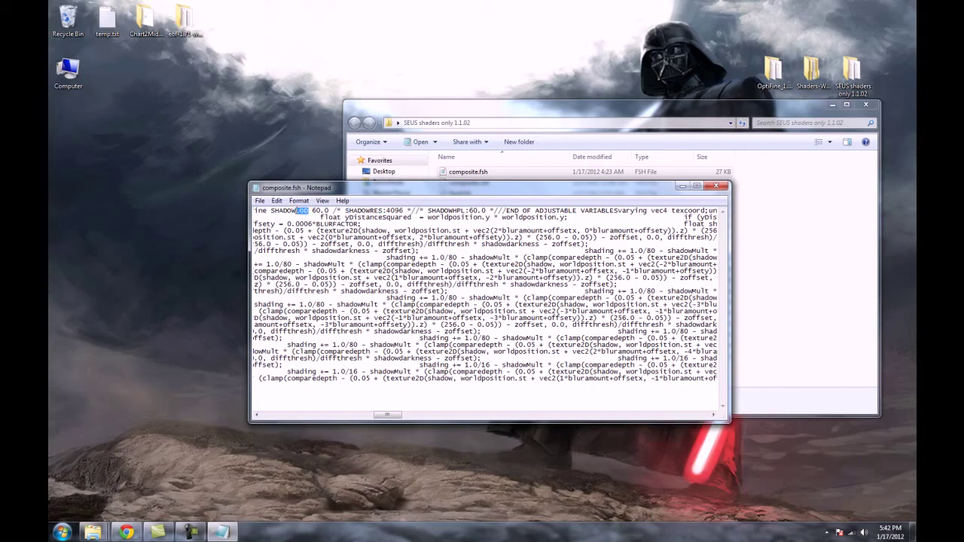
drag(464, 211, 453, 212)
double_click(394, 210)
click(719, 186)
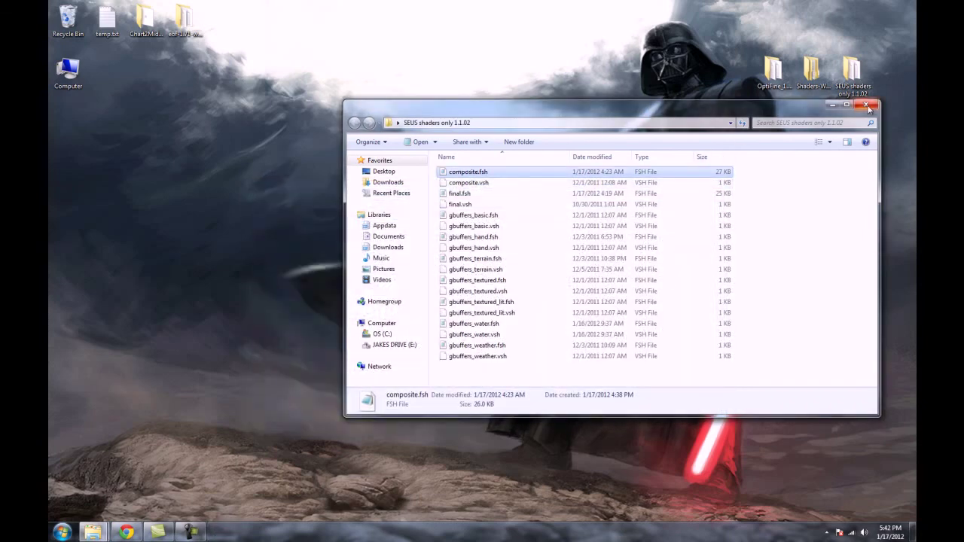
Step: Close the SEUS shaders only 1.1.02 folder window
click(866, 106)
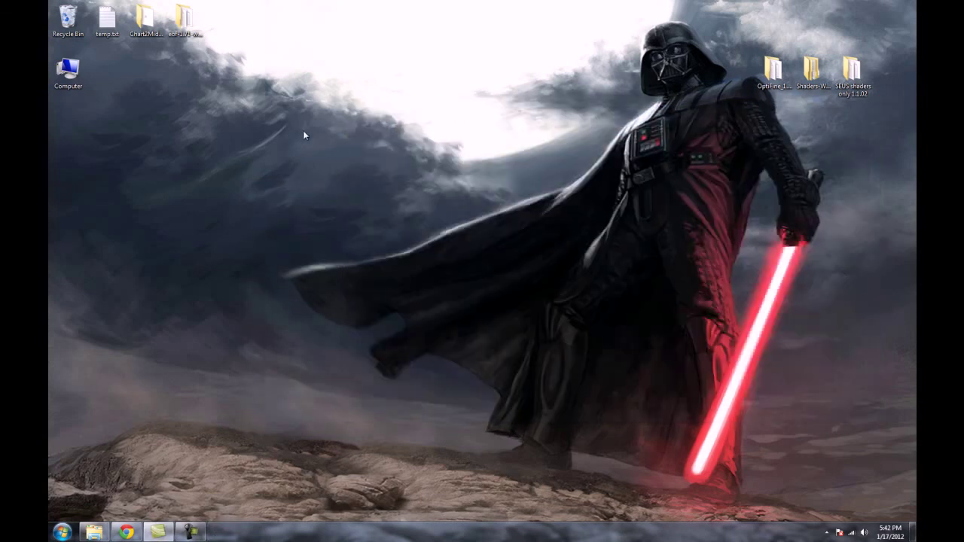